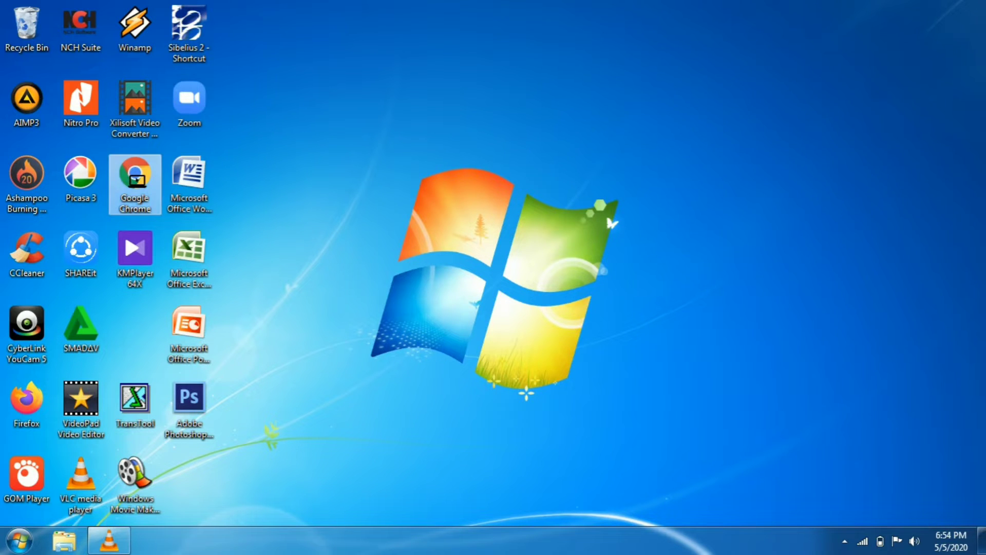
Launch Google Chrome from the desktop and open Google Drive from the Google apps
{"action": "double_click", "coordinate": [136, 180]}
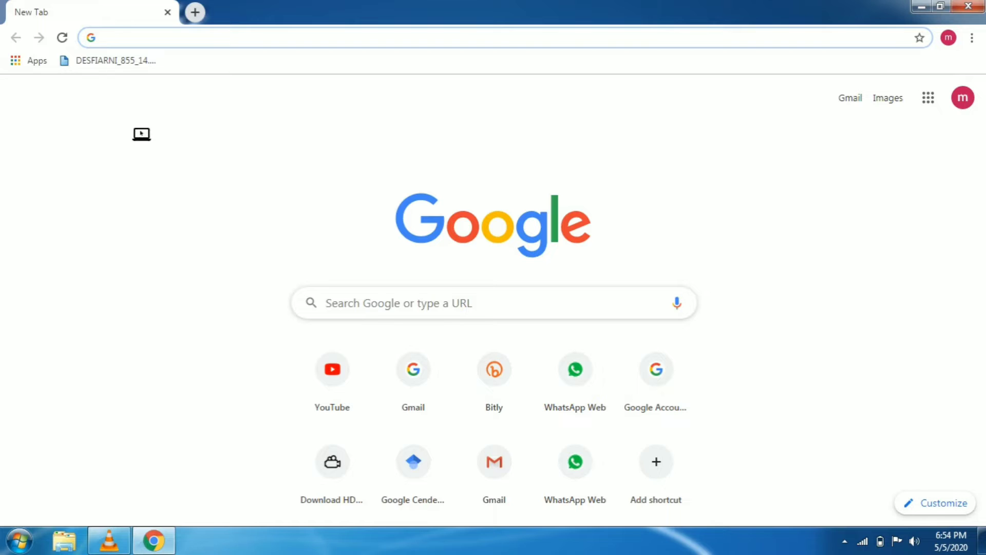
{"action": "left_click", "coordinate": [928, 99]}
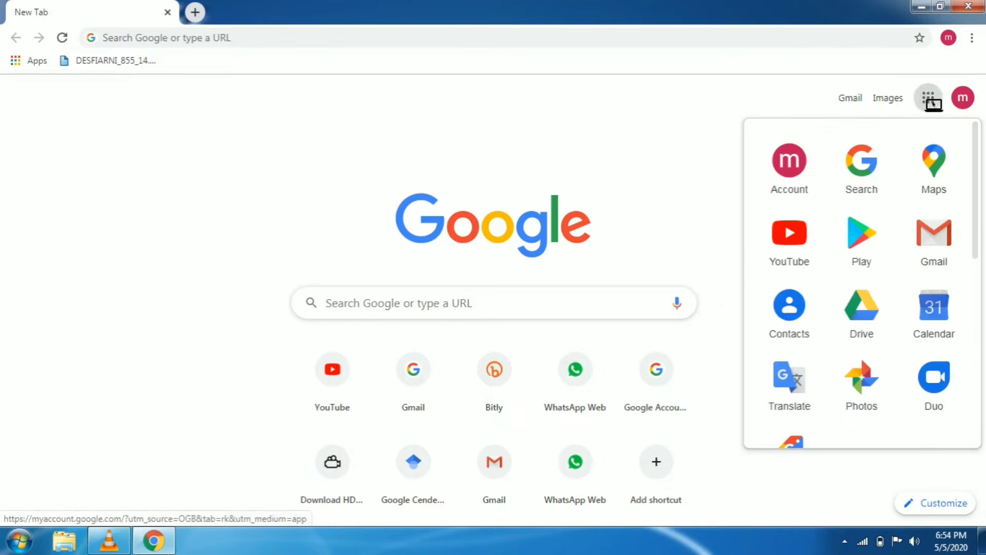
{"action": "left_click", "coordinate": [862, 317]}
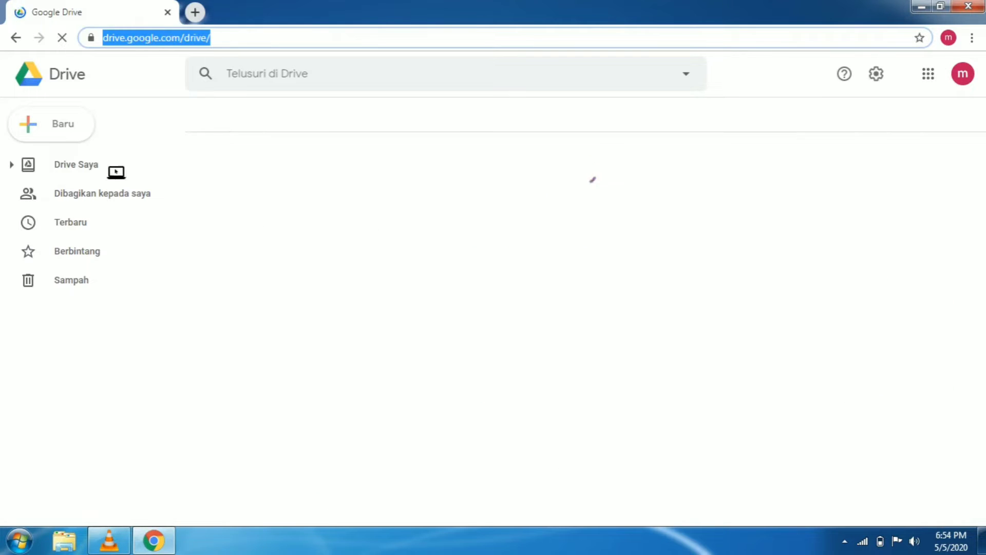
Upload the Word document SOAL SENI BUDAYA 7 2019 from the SOAL PAT 2019 folder to Drive
{"action": "left_click", "coordinate": [34, 131]}
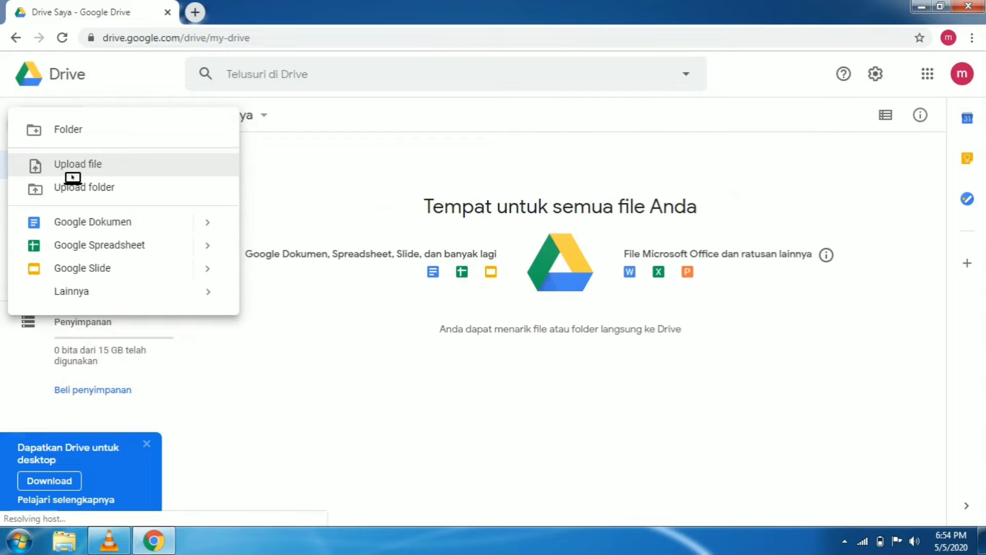
{"action": "left_click", "coordinate": [74, 173]}
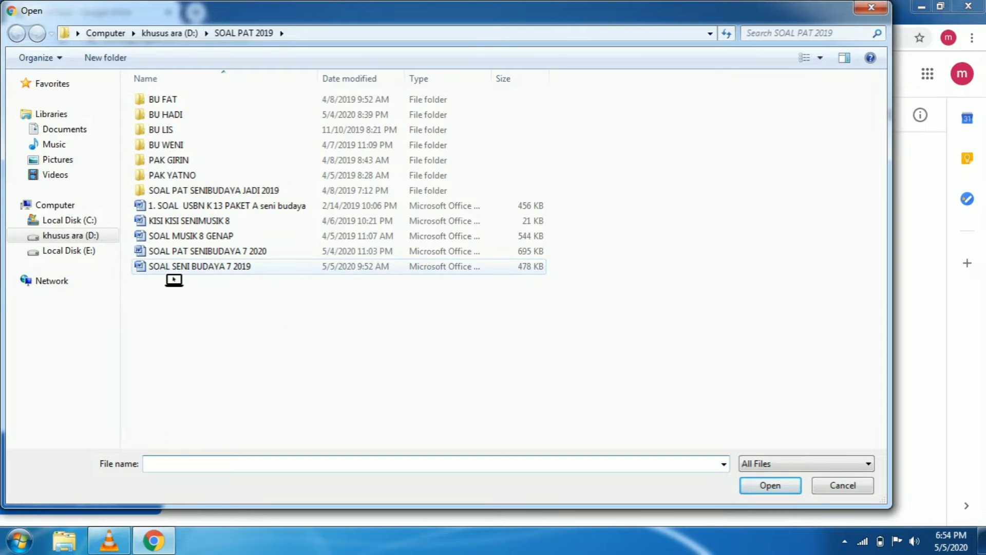
{"action": "left_click", "coordinate": [205, 271]}
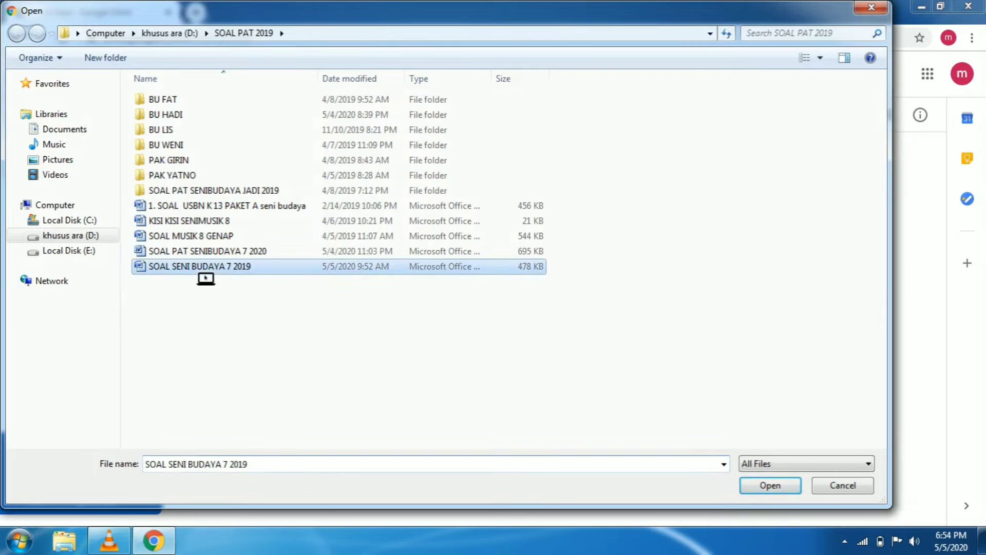
{"action": "left_click", "coordinate": [776, 488]}
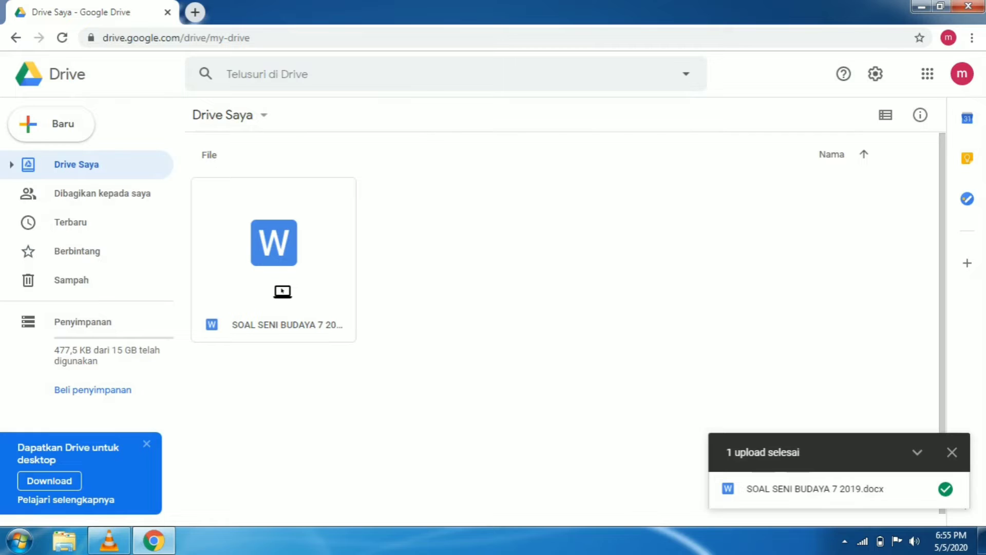
Open the uploaded SOAL SENI BUDAYA 7 2019 file with Google Docs and dismiss the Office Editing welcome message
{"action": "right_click", "coordinate": [282, 291]}
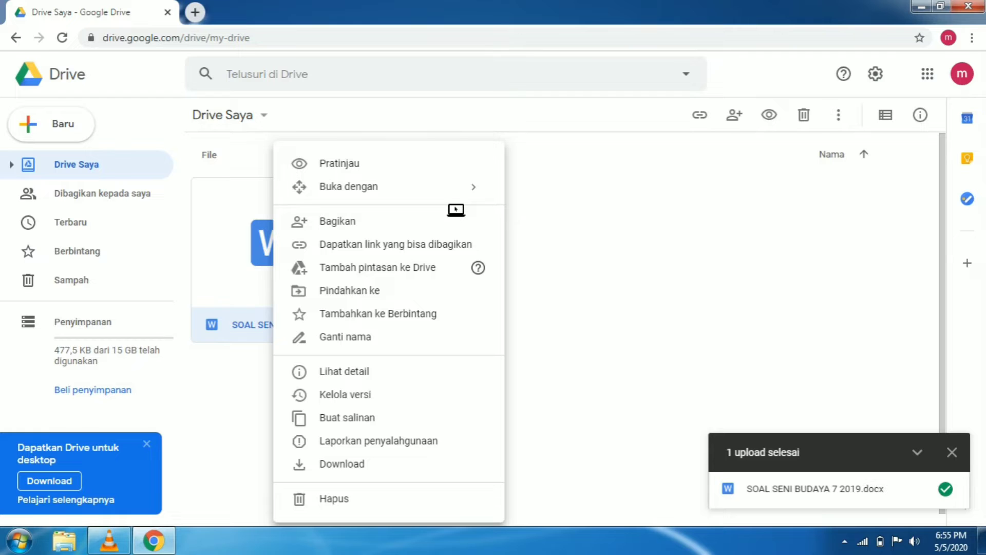
{"action": "mouse_move", "coordinate": [477, 190]}
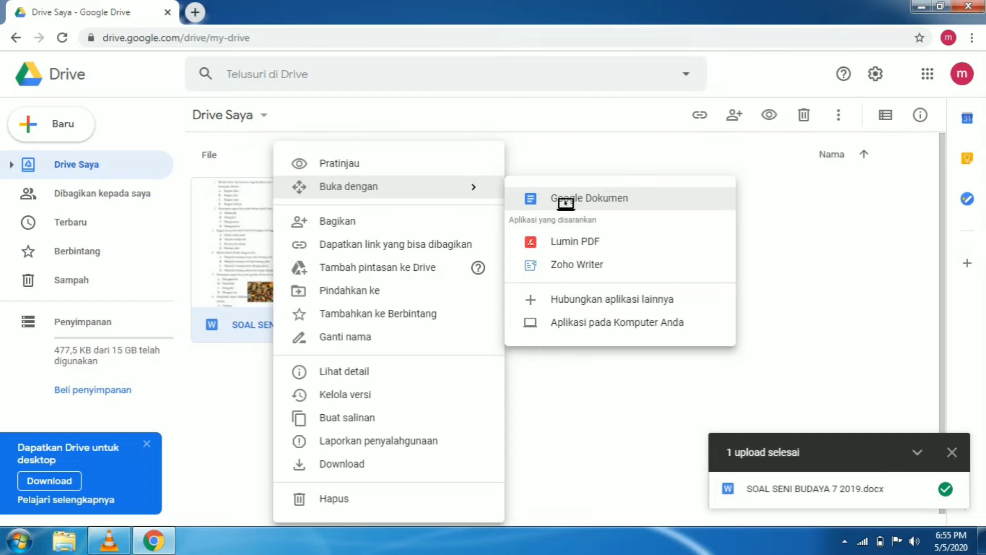
{"action": "left_click", "coordinate": [566, 204]}
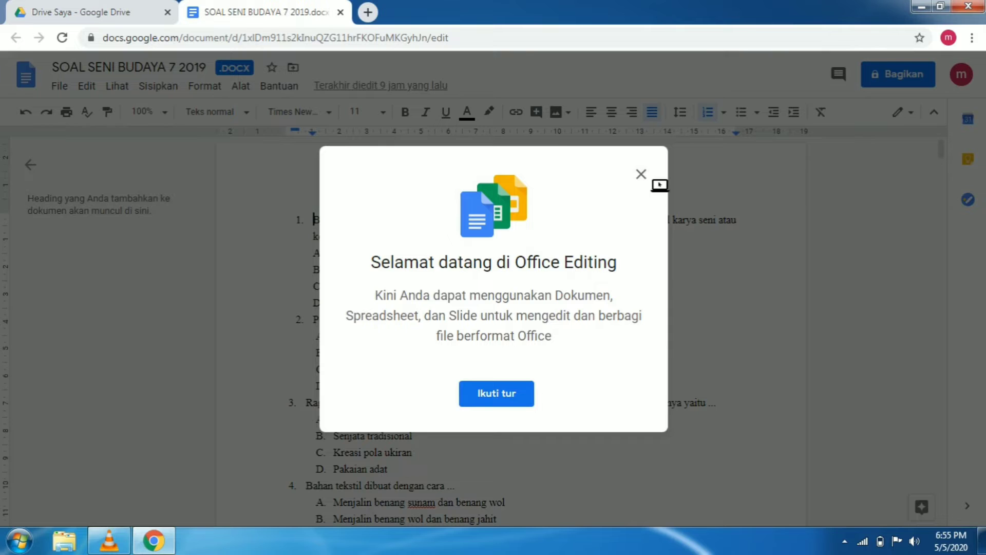
{"action": "left_click", "coordinate": [642, 176]}
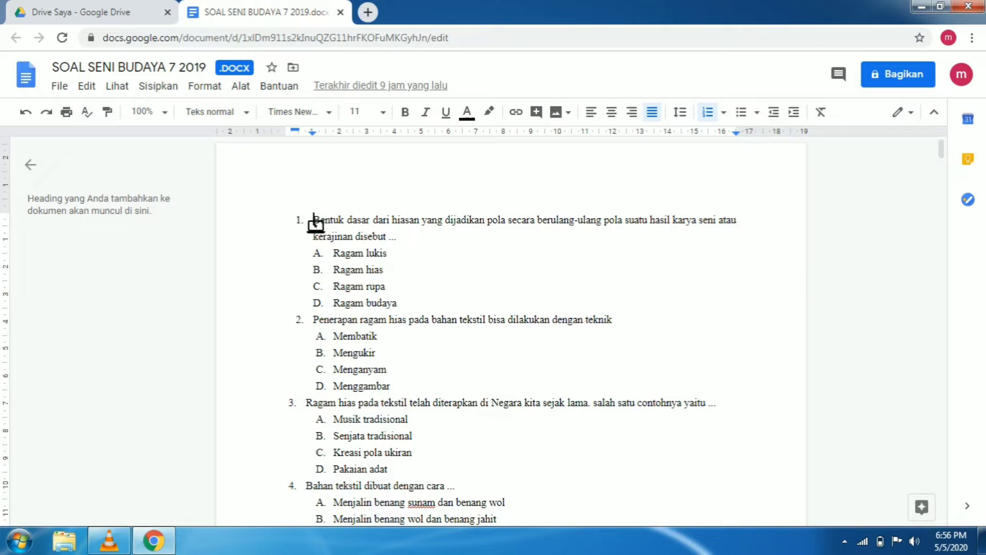
Remove the automatic numbering from the question list that starts at question 1, and from question 18
{"action": "left_click", "coordinate": [300, 221]}
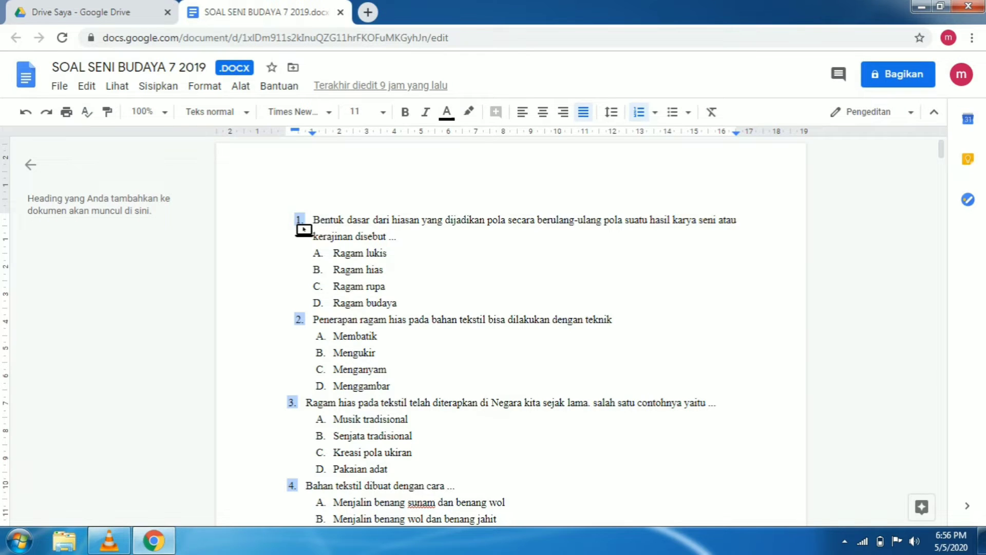
{"action": "key", "text": "BackSpace"}
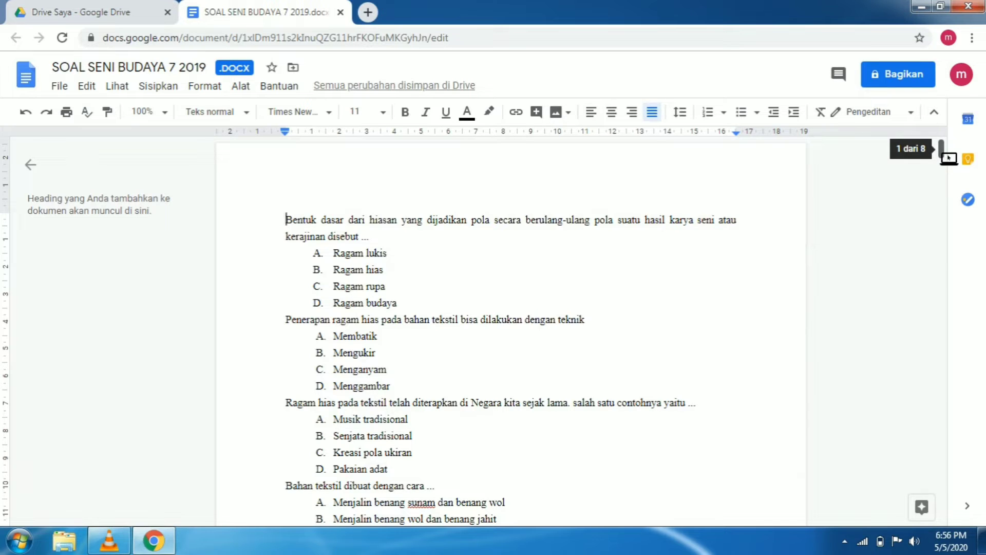
{"action": "left_click_drag", "start_coordinate": [949, 158], "coordinate": [960, 287]}
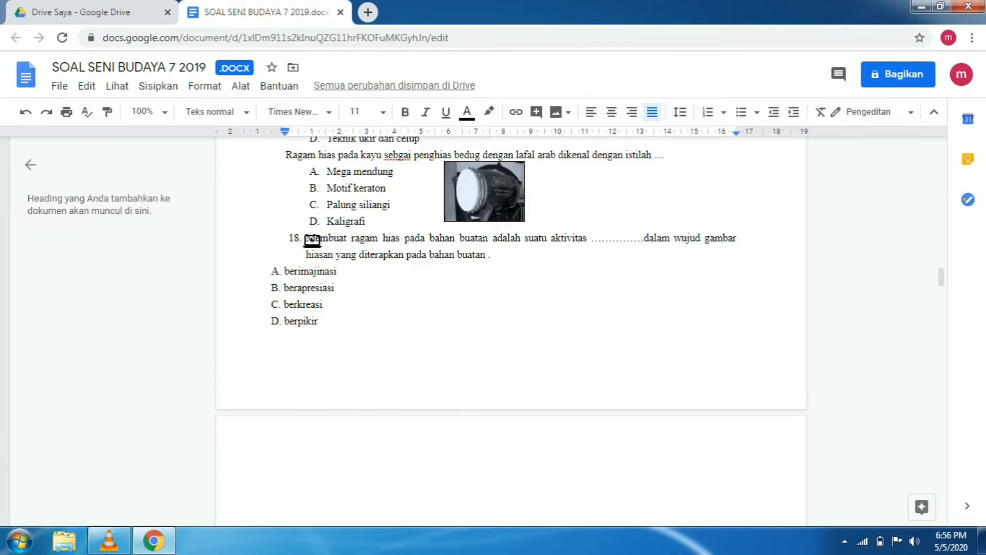
{"action": "left_click", "coordinate": [300, 239]}
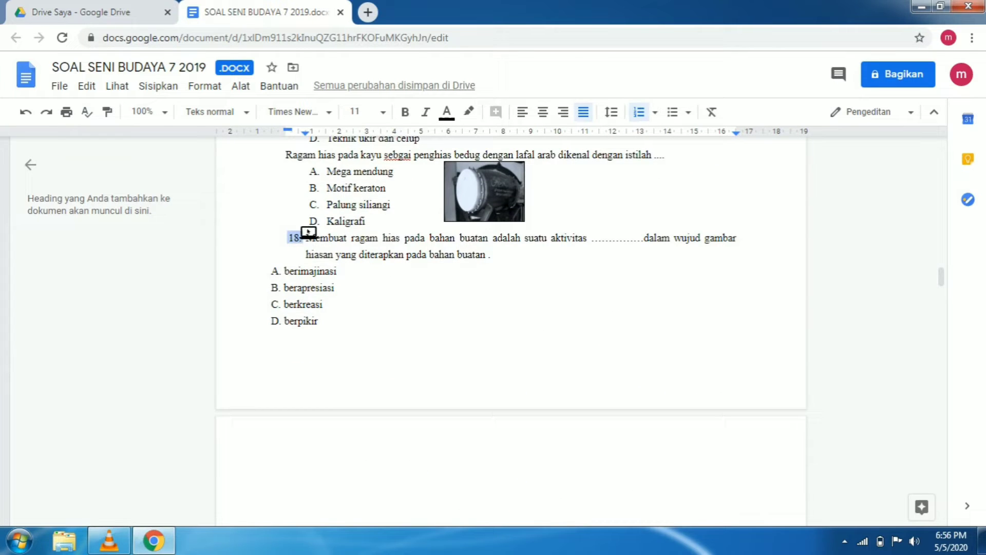
{"action": "key", "text": "BackSpace"}
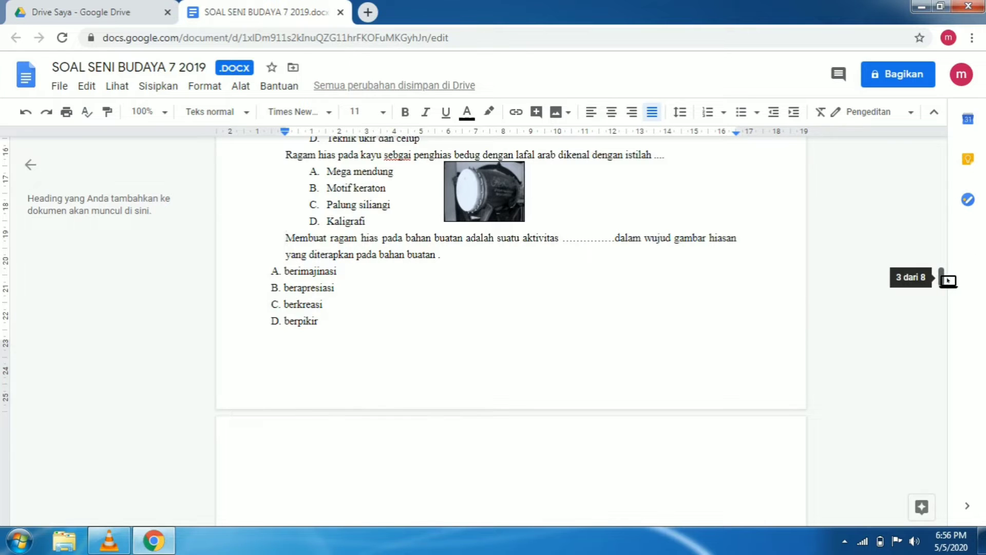
Remove the list numbers in front of questions 19, 20 and 21, keeping their text and answer options
{"action": "left_click_drag", "start_coordinate": [948, 280], "coordinate": [954, 299]}
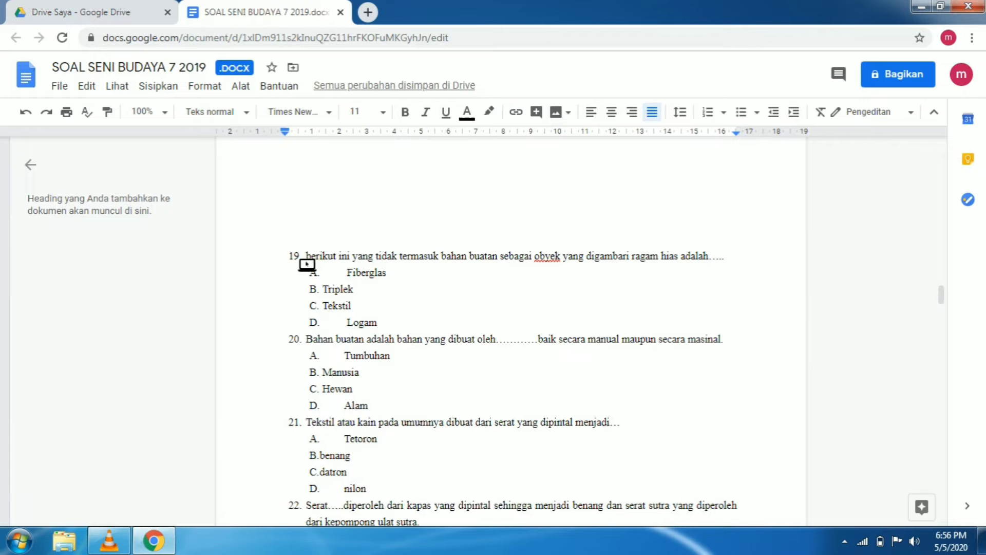
{"action": "left_click", "coordinate": [301, 255]}
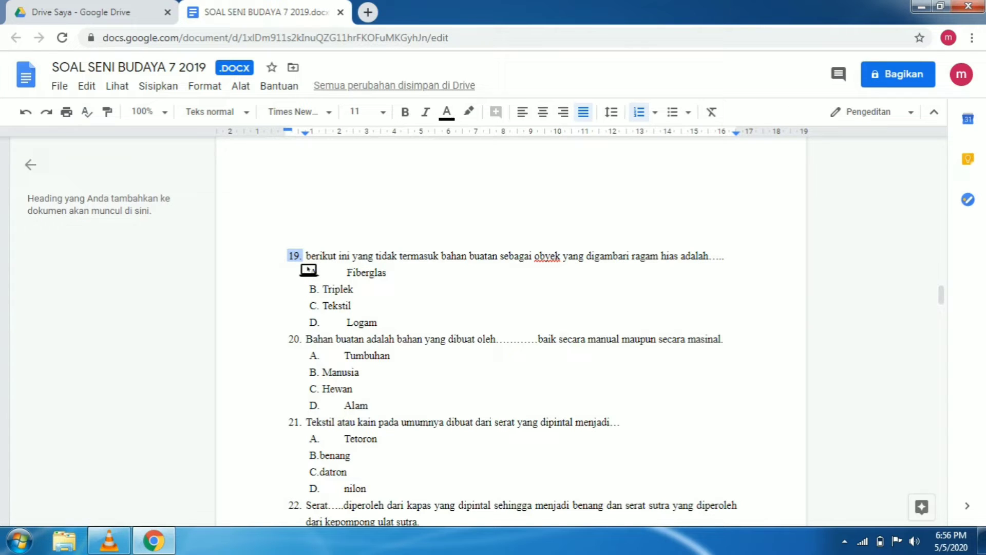
{"action": "key", "text": "BackSpace"}
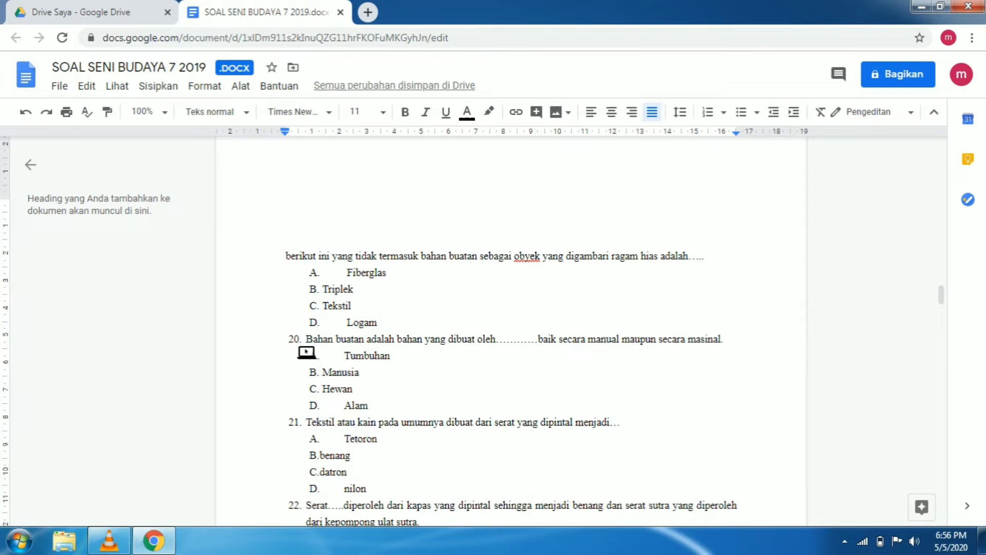
{"action": "left_click", "coordinate": [298, 343]}
{"action": "key", "text": "BackSpace"}
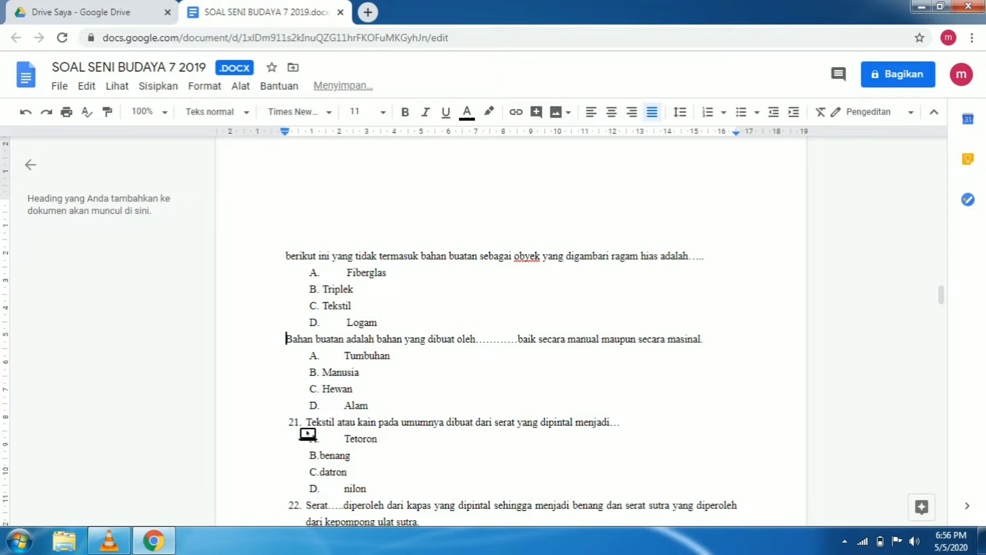
{"action": "left_click", "coordinate": [295, 422]}
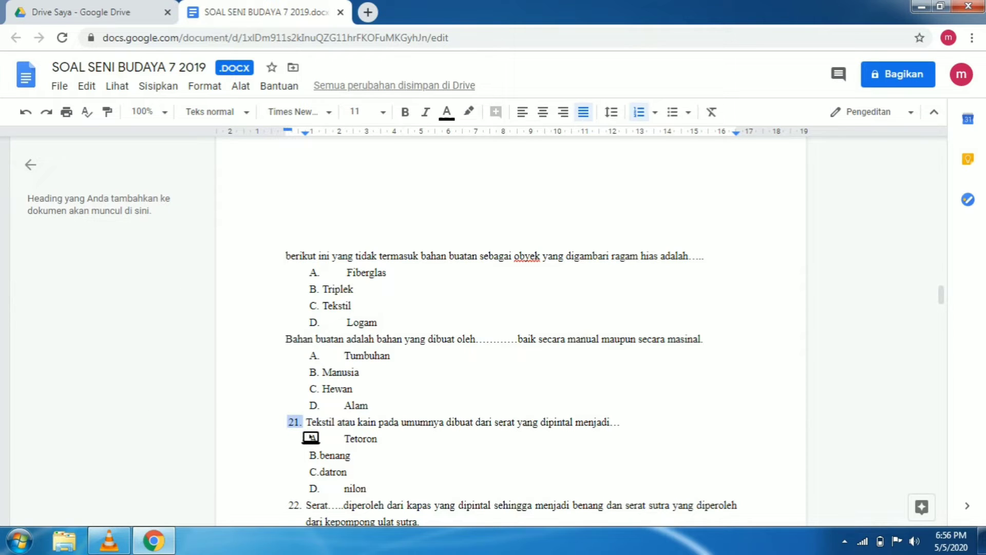
{"action": "key", "text": "BackSpace"}
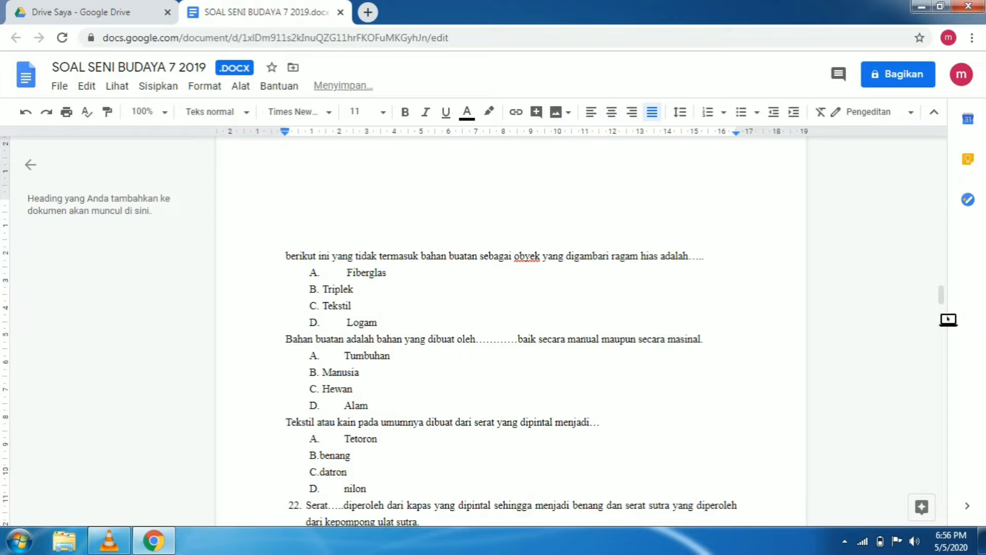
Delete the numbers 22, 23, 24 and 25 in front of the following four questions
{"action": "scroll", "coordinate": [948, 322], "scroll_direction": "down", "scroll_amount": 6}
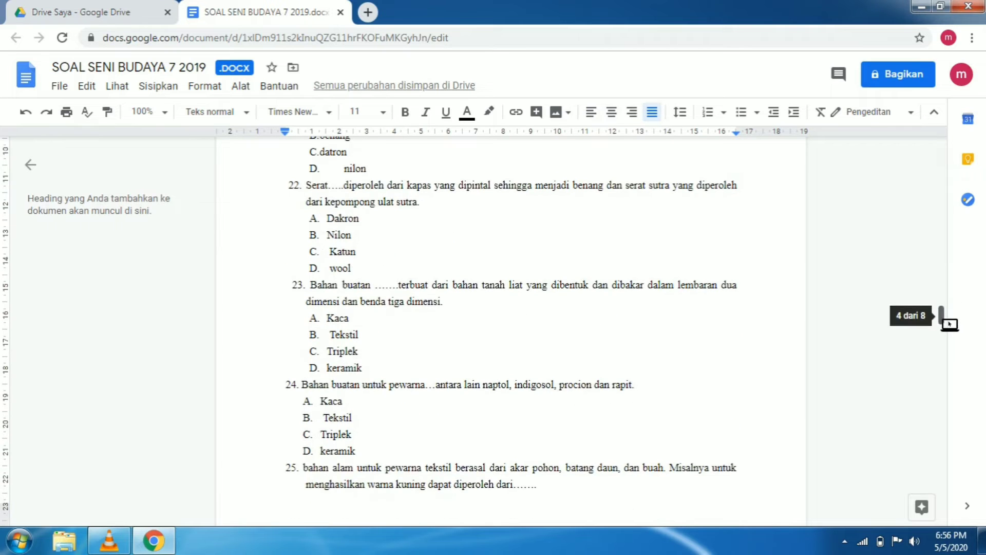
{"action": "left_click", "coordinate": [295, 186]}
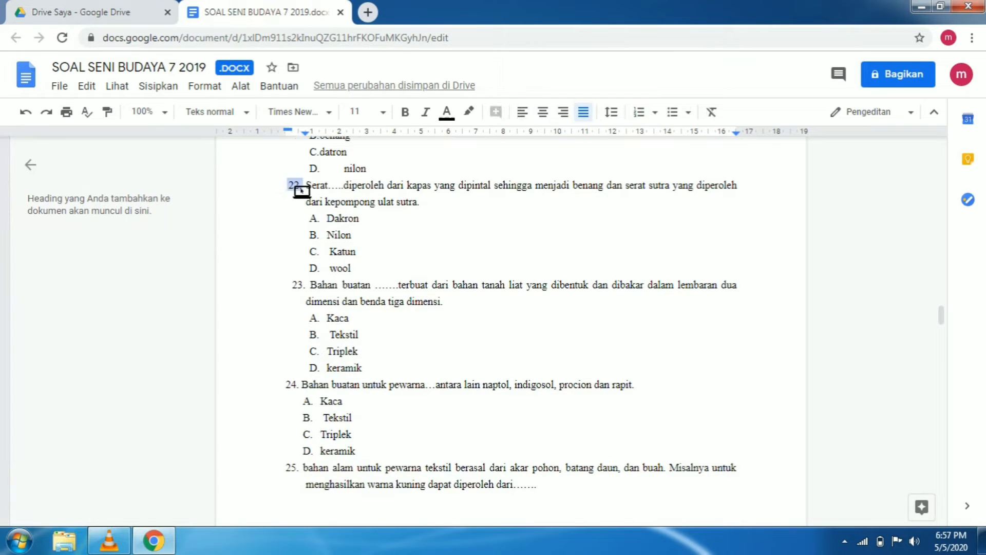
{"action": "key", "text": "BackSpace"}
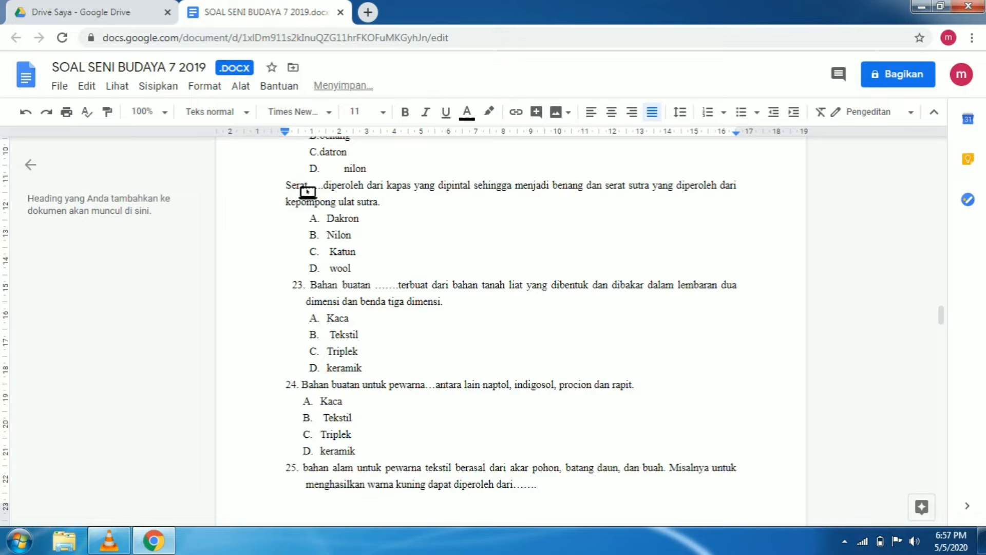
{"action": "left_click", "coordinate": [298, 295]}
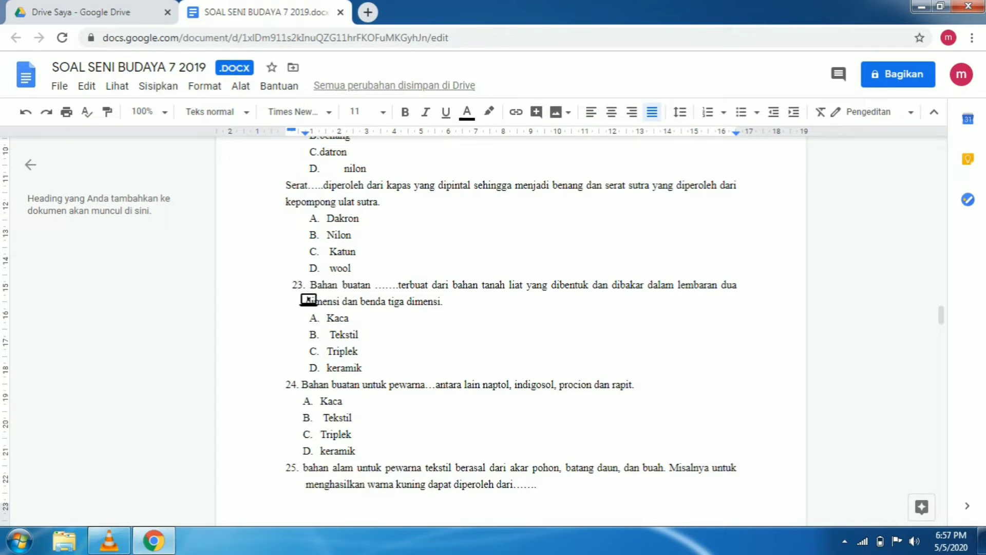
{"action": "left_click", "coordinate": [300, 286]}
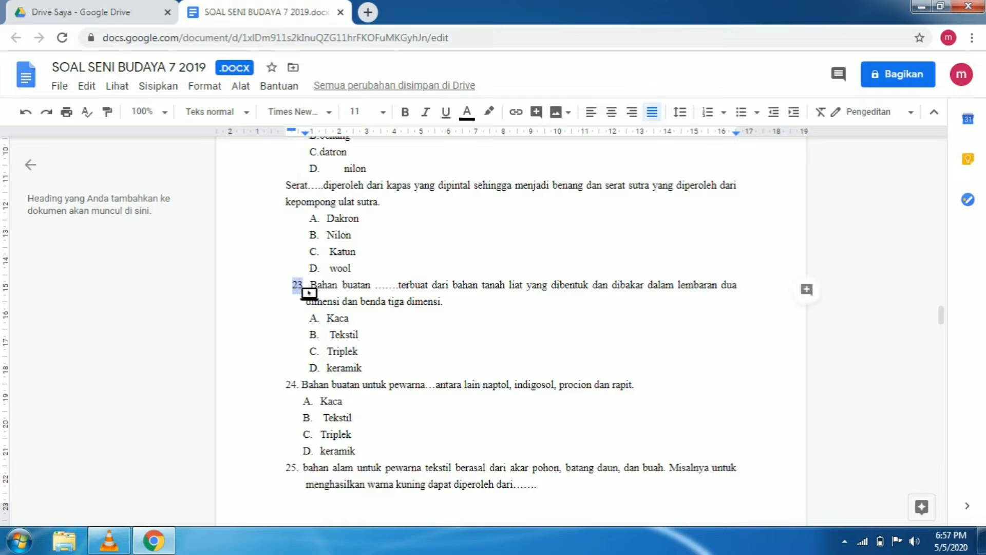
{"action": "key", "text": "BackSpace"}
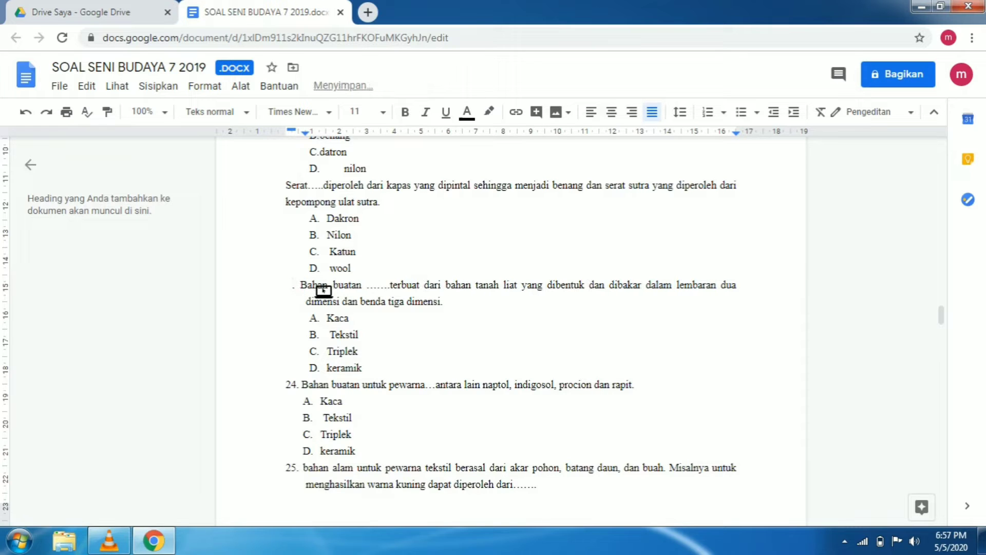
{"action": "left_click", "coordinate": [291, 386]}
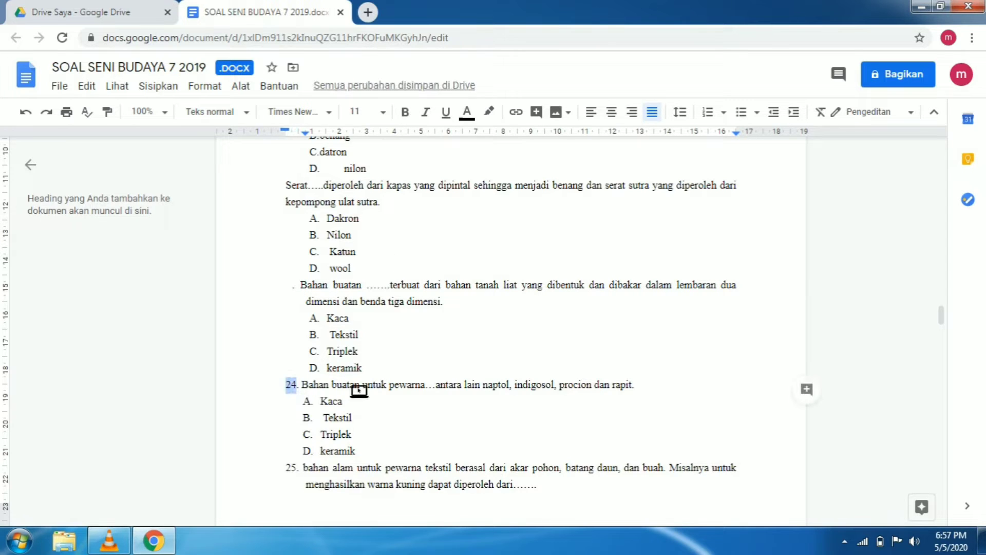
{"action": "key", "text": "BackSpace"}
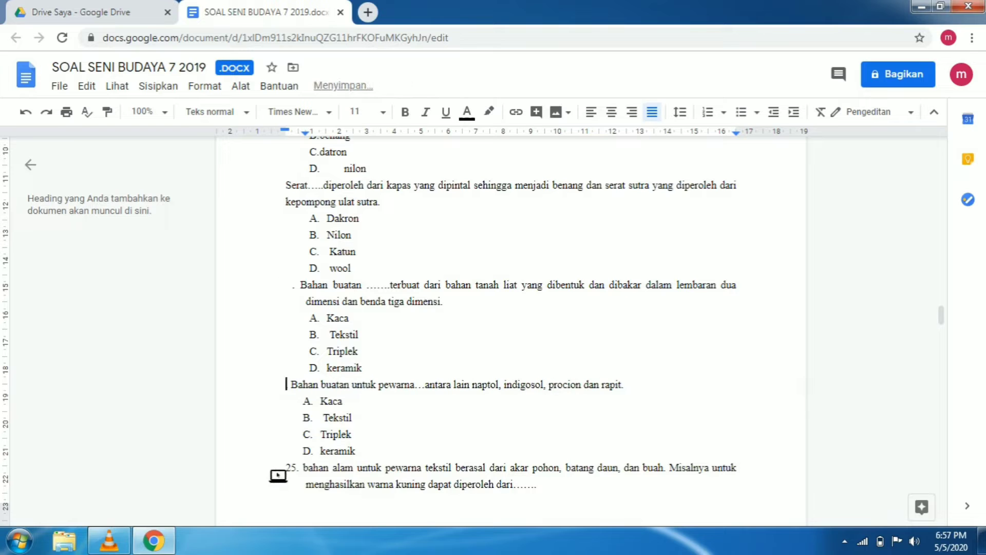
{"action": "left_click", "coordinate": [292, 468]}
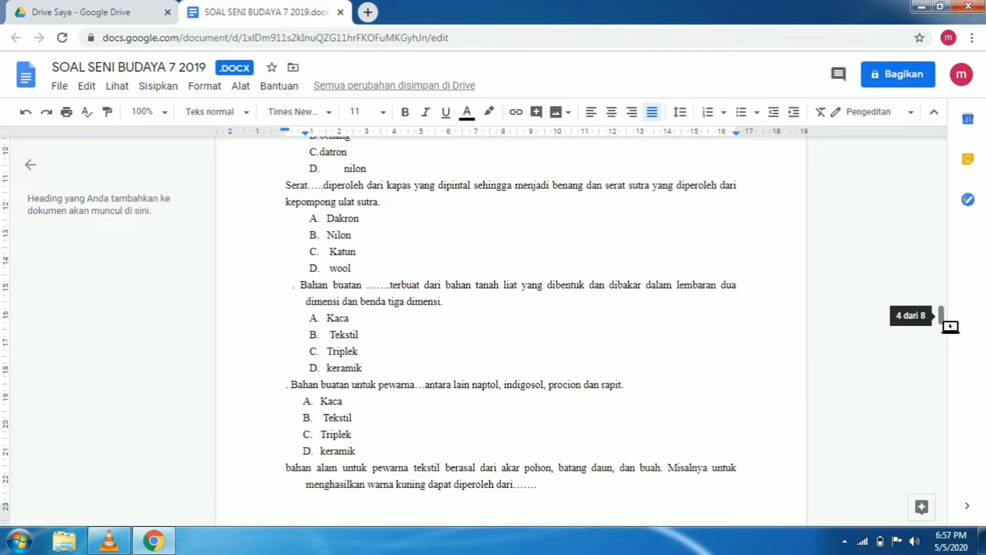
Remove the automatic numbering from the question list that starts at question 26
{"action": "scroll", "coordinate": [950, 332], "scroll_direction": "up", "scroll_amount": 1}
{"action": "left_click_drag", "start_coordinate": [950, 332], "coordinate": [944, 352]}
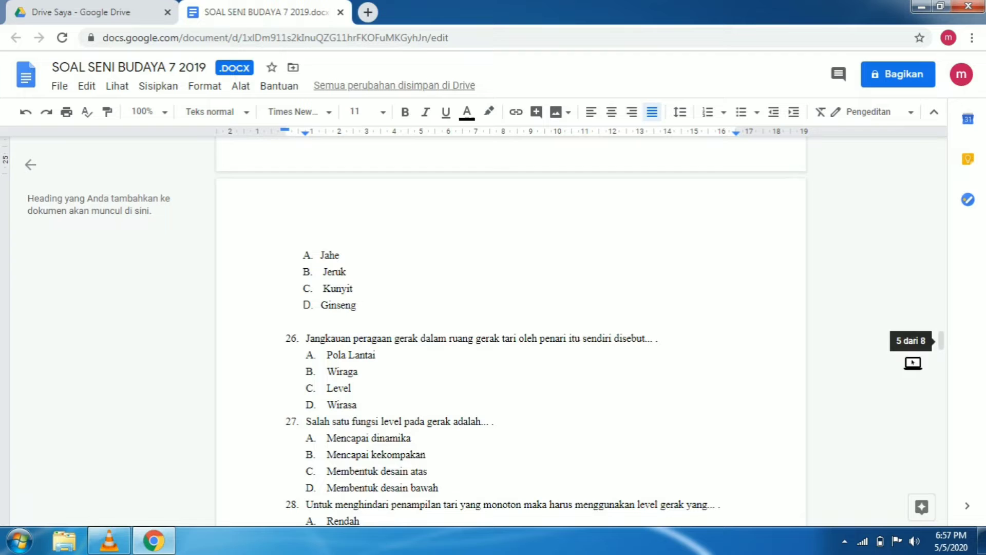
{"action": "left_click", "coordinate": [293, 340]}
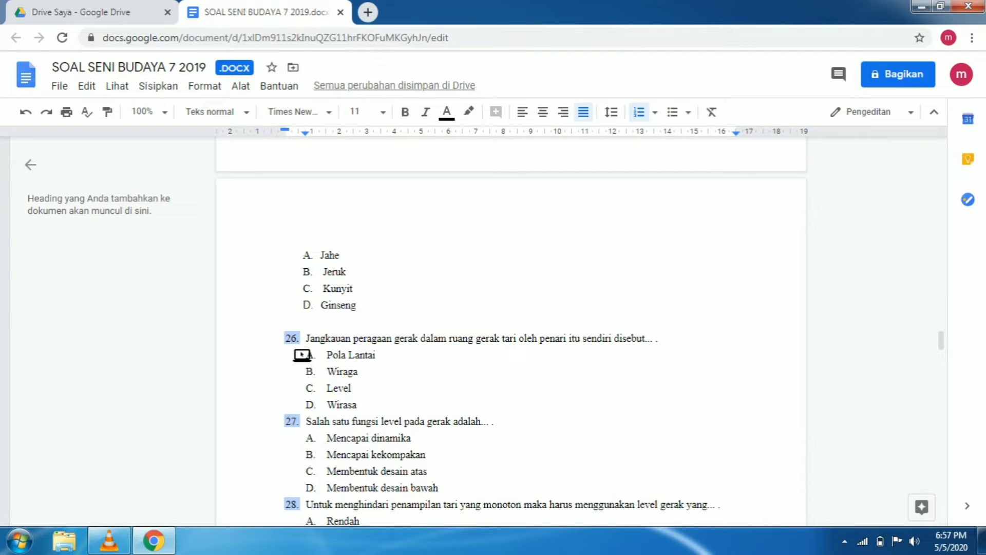
{"action": "key", "text": "BackSpace"}
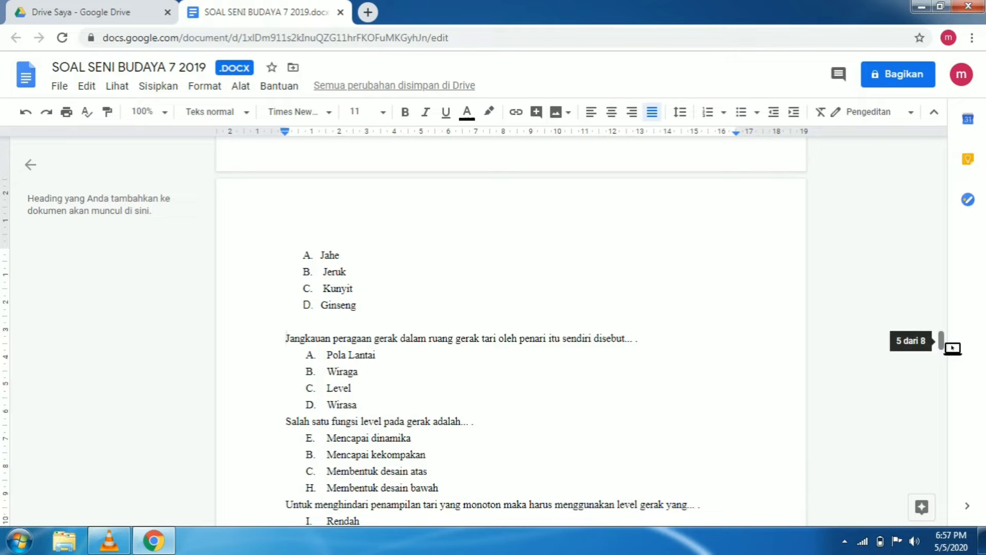
{"action": "mouse_move", "coordinate": [953, 350]}
{"action": "left_mouse_down"}
{"action": "mouse_move", "coordinate": [948, 403]}
{"action": "mouse_move", "coordinate": [943, 358]}
{"action": "left_mouse_up"}
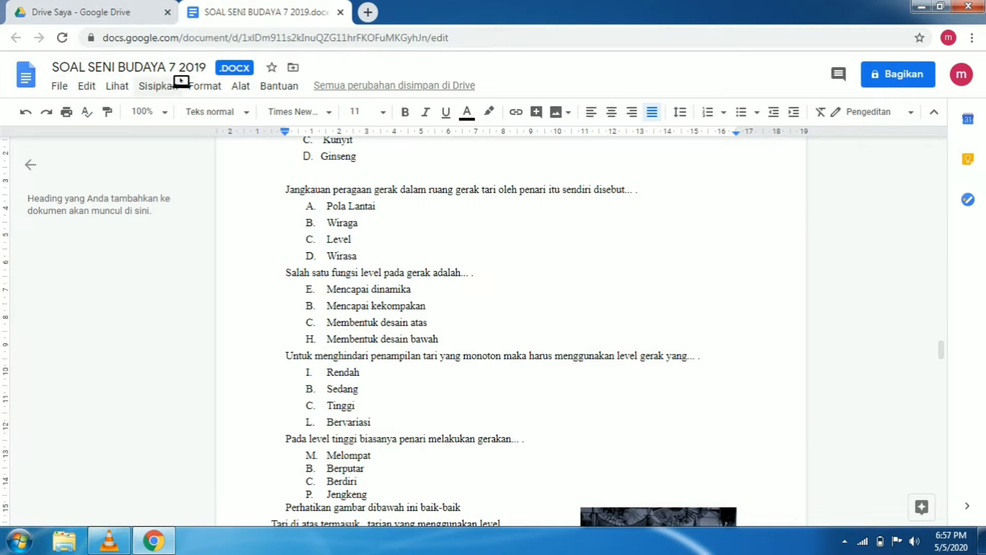
Switch to Google Drive and create a folder named SOAL SENI BUDAYA in My Drive
{"action": "left_click", "coordinate": [145, 19]}
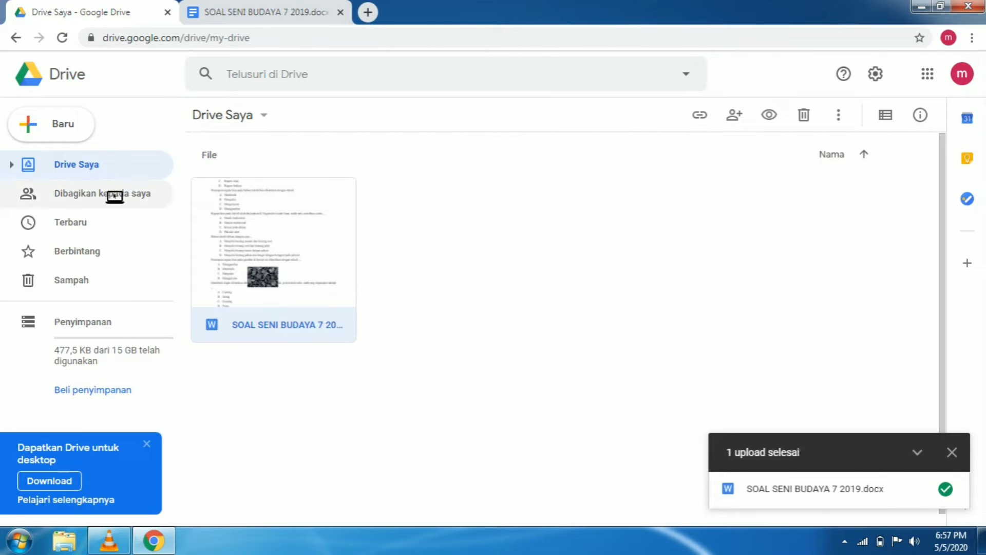
{"action": "left_click", "coordinate": [49, 132]}
{"action": "left_click", "coordinate": [57, 163]}
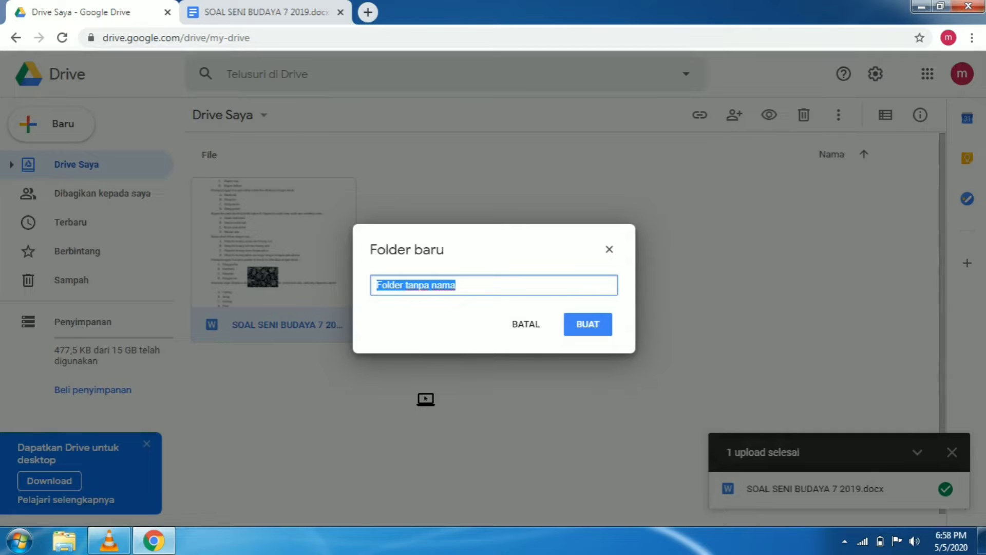
{"action": "type", "text": "SOAL SENI BUDAYA"}
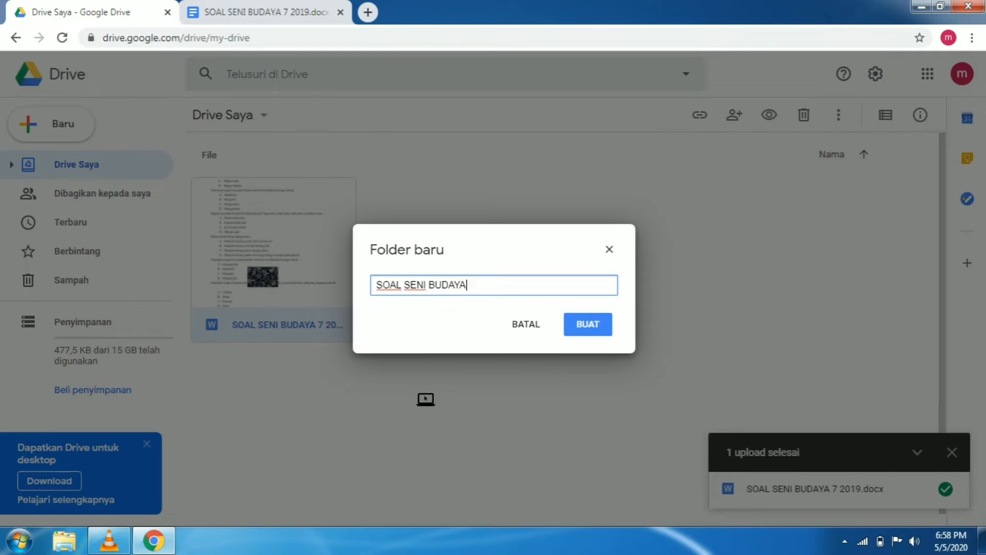
{"action": "left_click", "coordinate": [588, 327]}
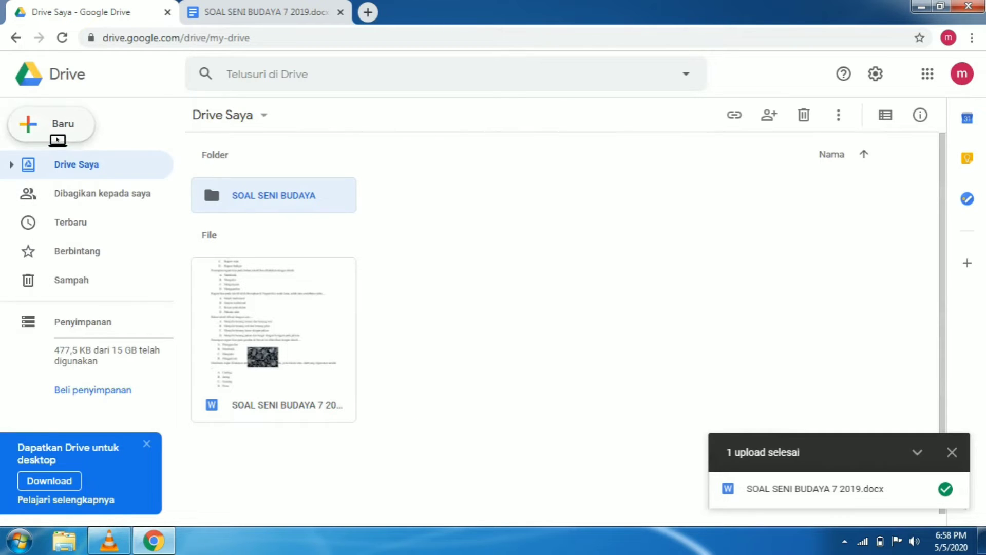
Create a blank Google Form from Drive, dismiss the introduction, and delete the default untitled question
{"action": "left_click", "coordinate": [57, 138]}
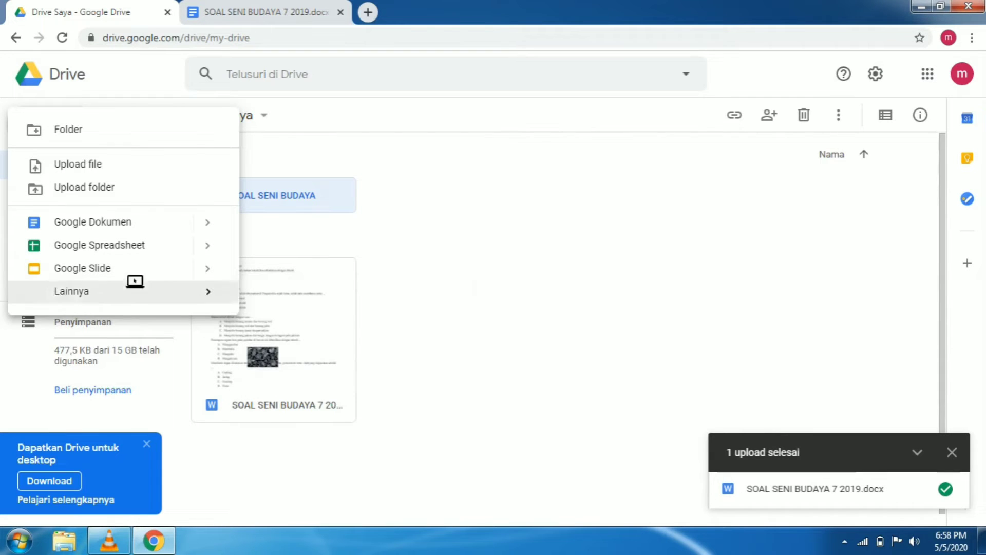
{"action": "mouse_move", "coordinate": [121, 298]}
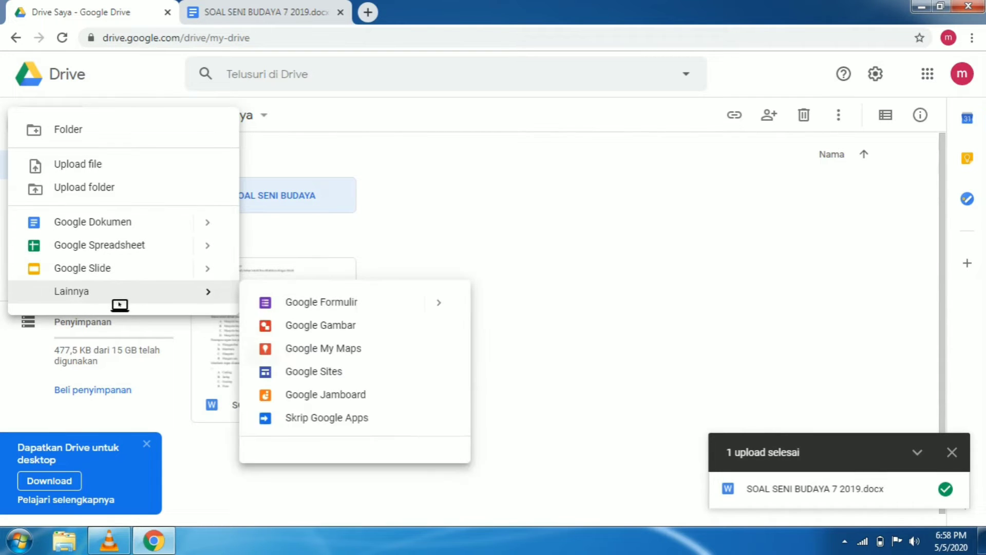
{"action": "left_click", "coordinate": [293, 308]}
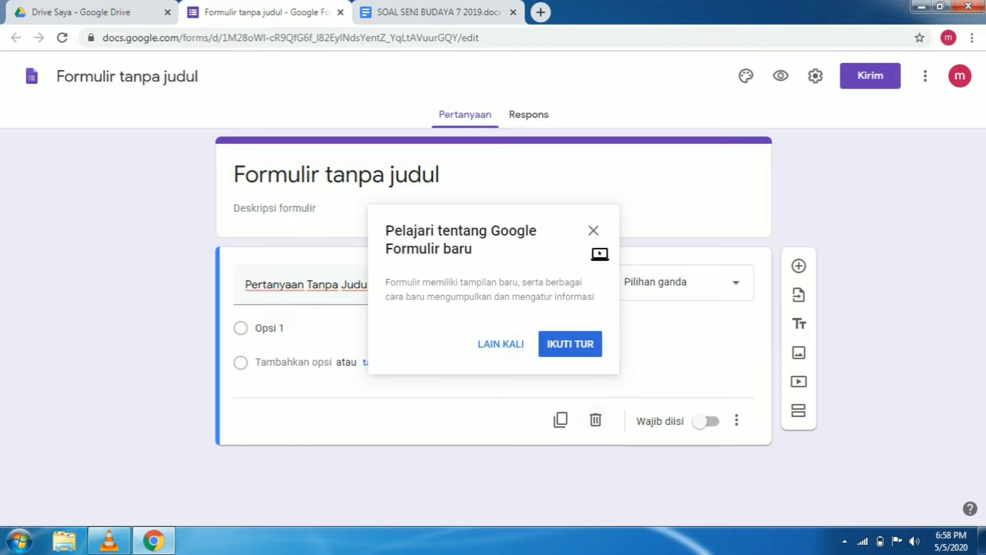
{"action": "left_click", "coordinate": [595, 232]}
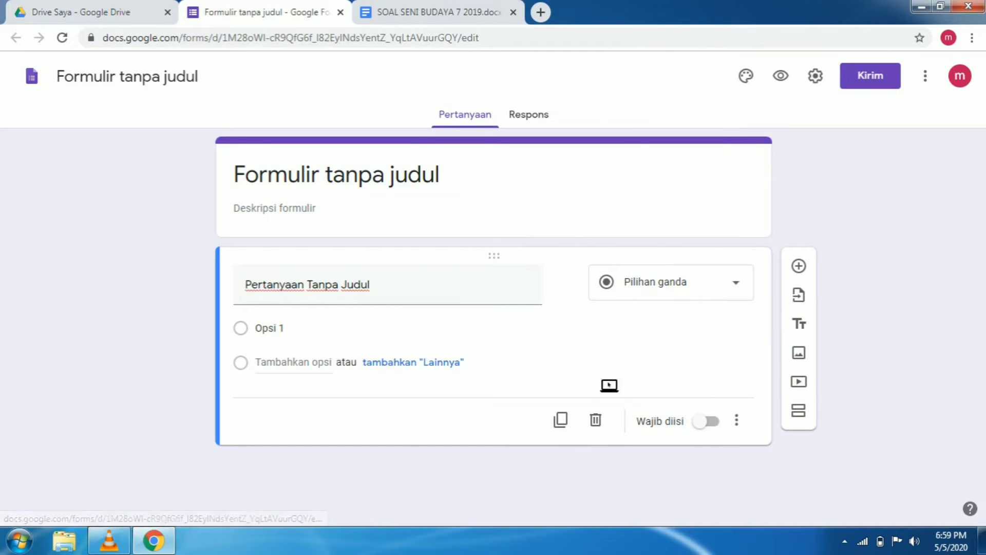
{"action": "left_click", "coordinate": [596, 422]}
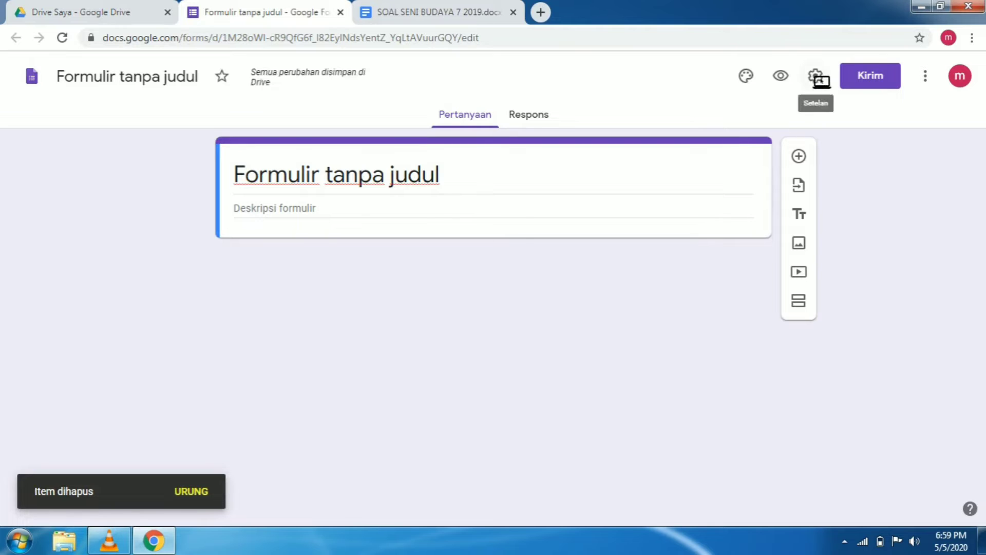
Browse the add-on marketplace for Forms and open the Form Builder listing by Jivrus Technologies
{"action": "left_click", "coordinate": [930, 81]}
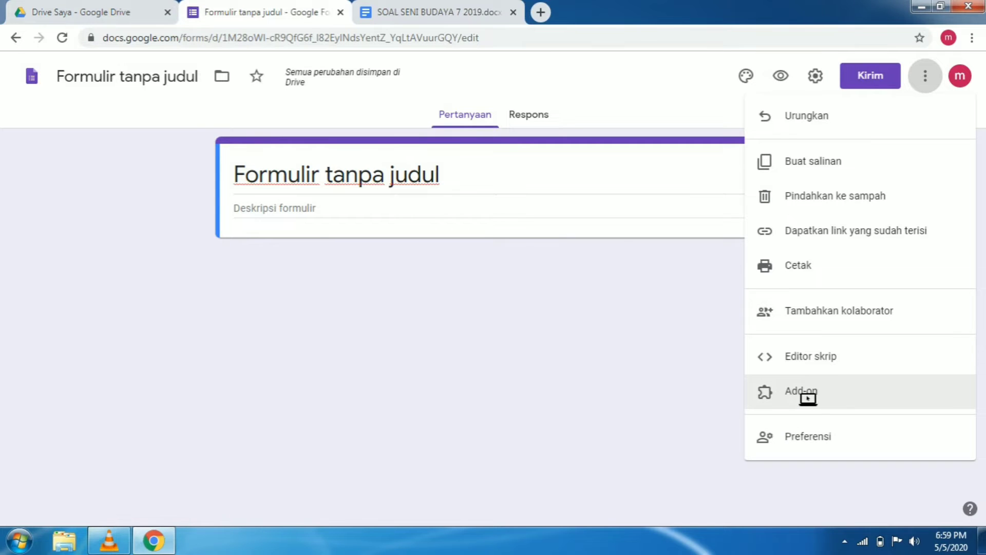
{"action": "left_click", "coordinate": [808, 399]}
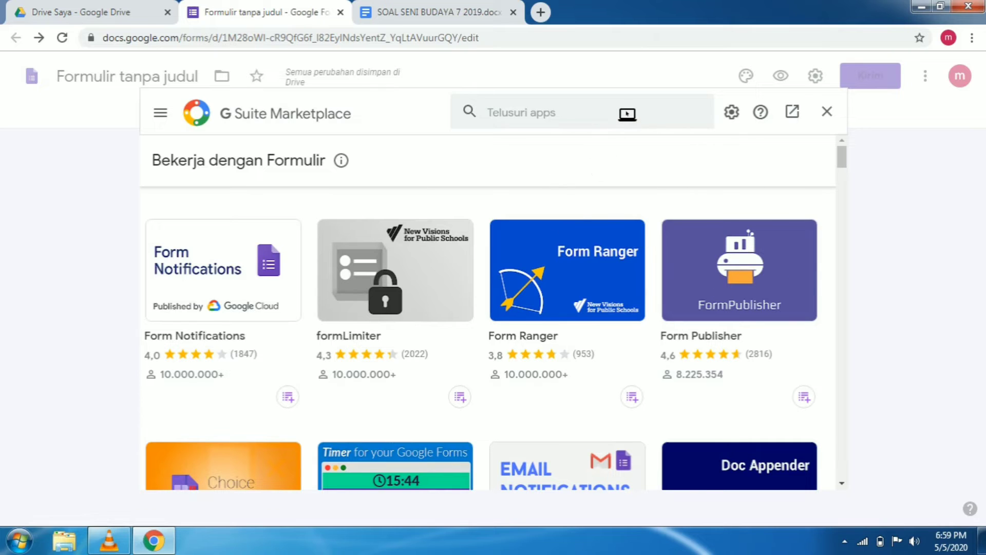
{"action": "left_click", "coordinate": [627, 114]}
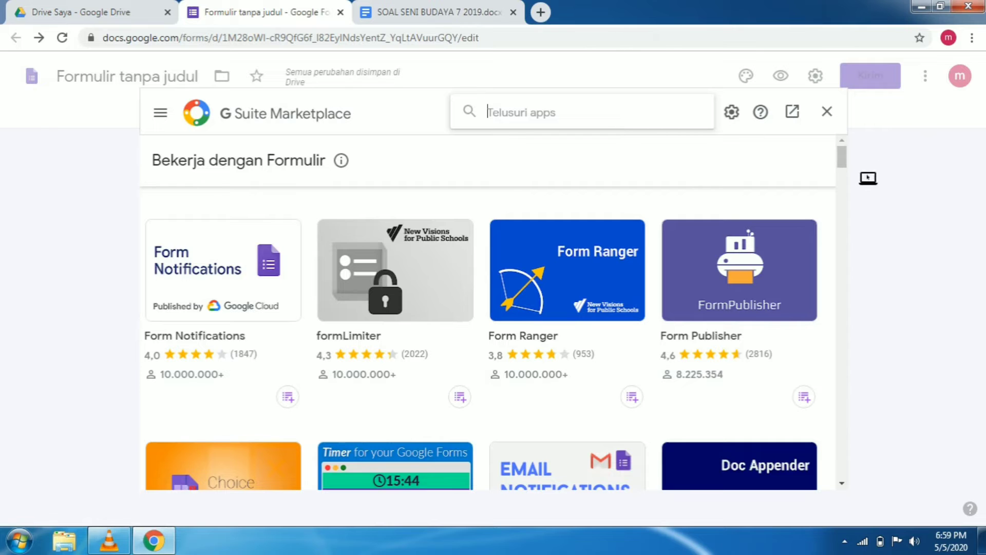
{"action": "left_click_drag", "start_coordinate": [842, 160], "coordinate": [860, 182]}
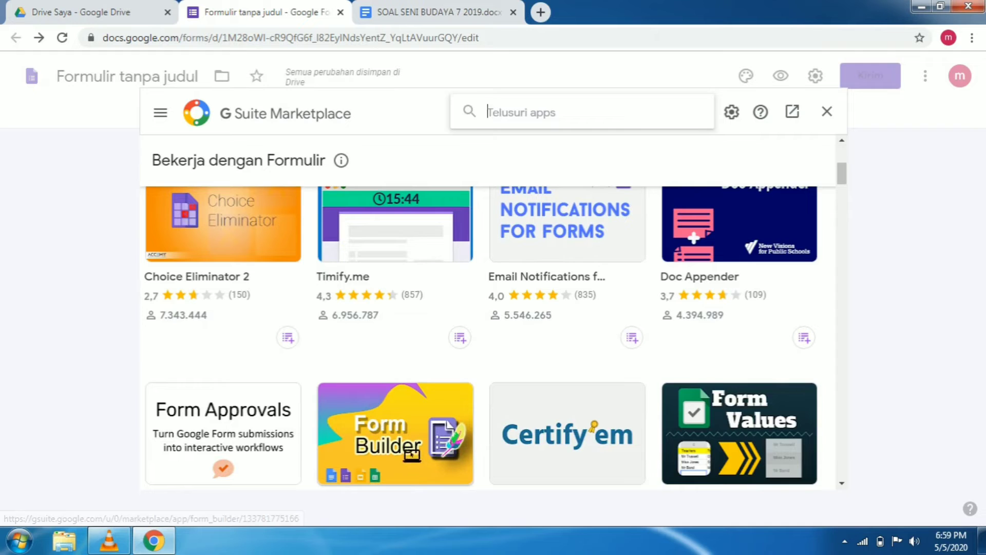
{"action": "left_click", "coordinate": [408, 450]}
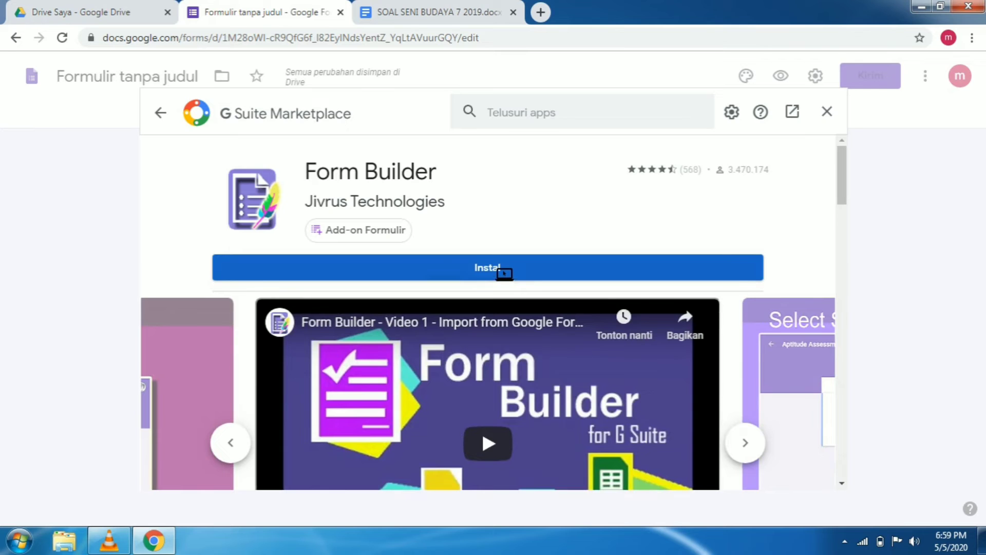
Try to install the Form Builder add-on with the signed-in Google account, then close the account window and the marketplace
{"action": "left_click", "coordinate": [504, 274]}
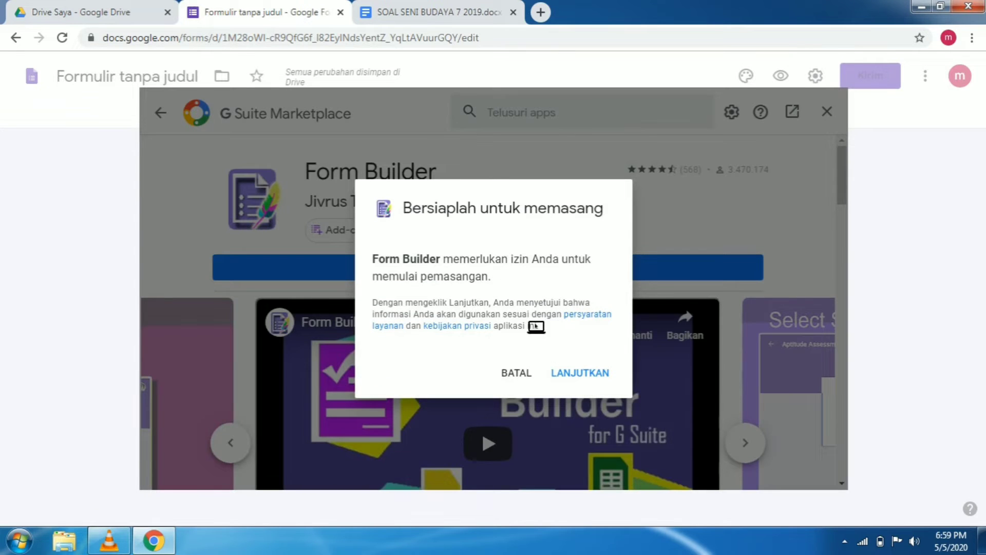
{"action": "left_click", "coordinate": [586, 379]}
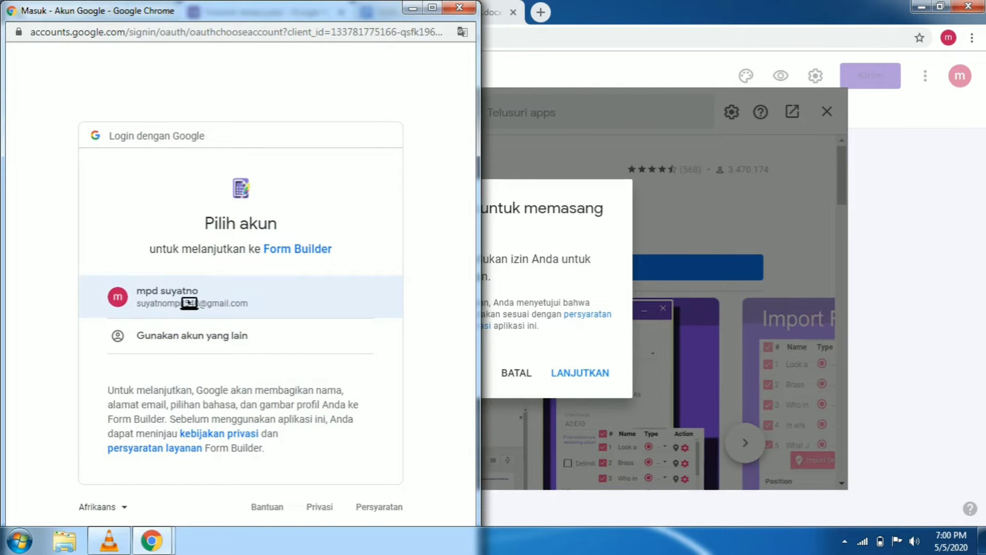
{"action": "left_click", "coordinate": [189, 303]}
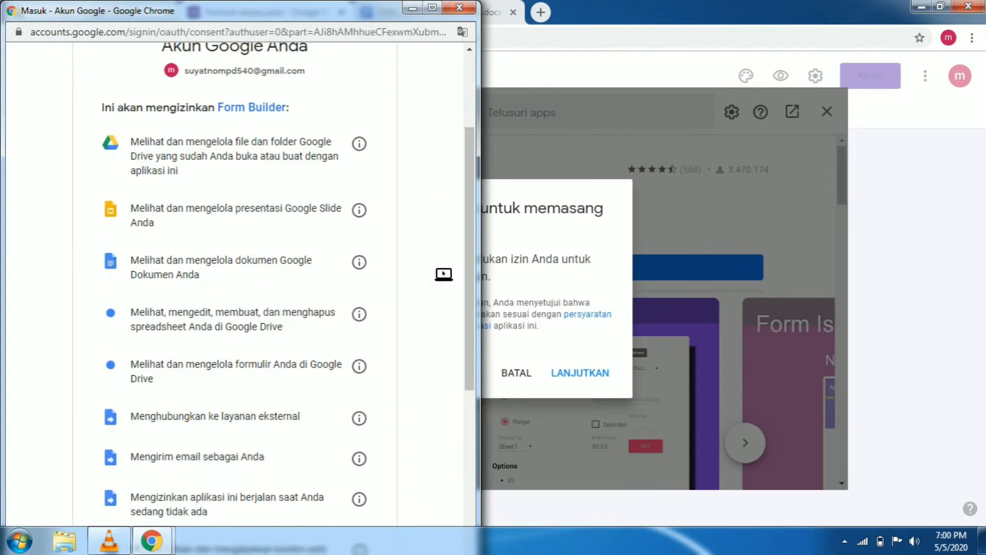
{"action": "scroll", "coordinate": [442, 291], "scroll_direction": "down", "scroll_amount": 4}
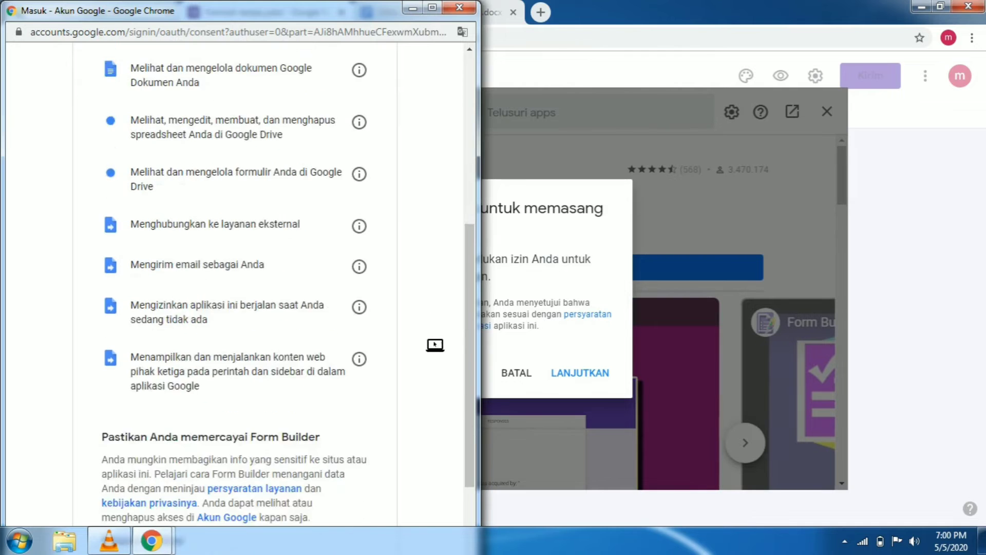
{"action": "scroll", "coordinate": [426, 447], "scroll_direction": "down", "scroll_amount": 1}
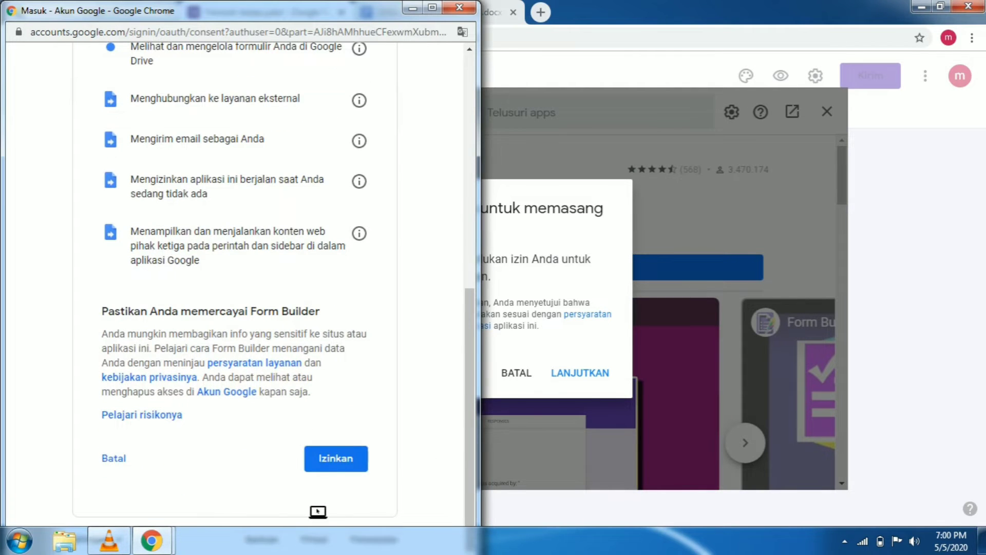
{"action": "left_click", "coordinate": [337, 505]}
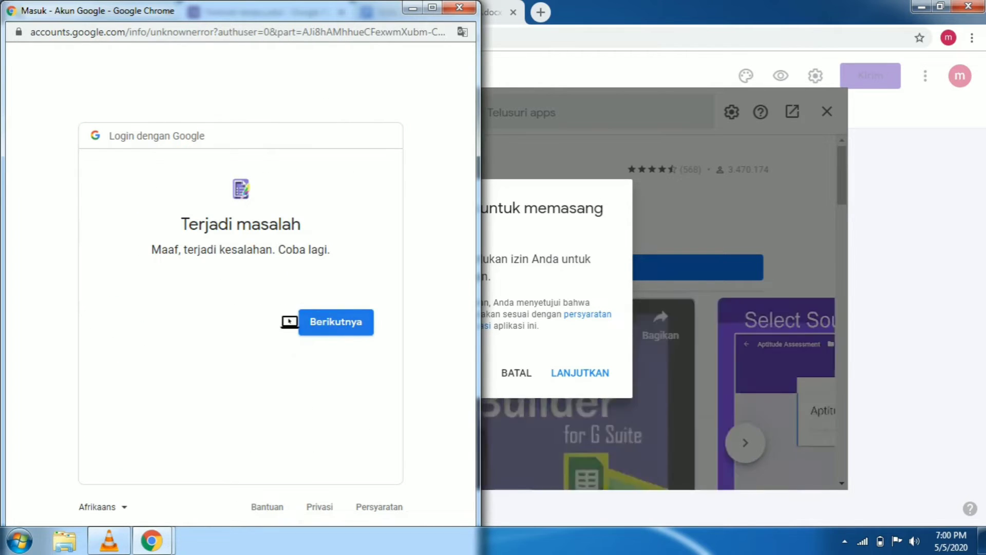
{"action": "left_click", "coordinate": [358, 331]}
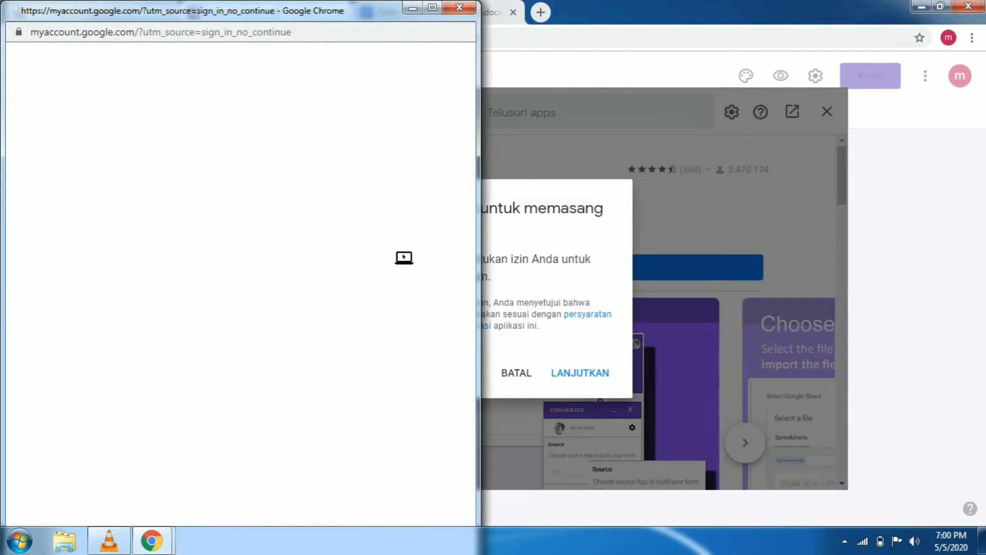
{"action": "left_click", "coordinate": [459, 8]}
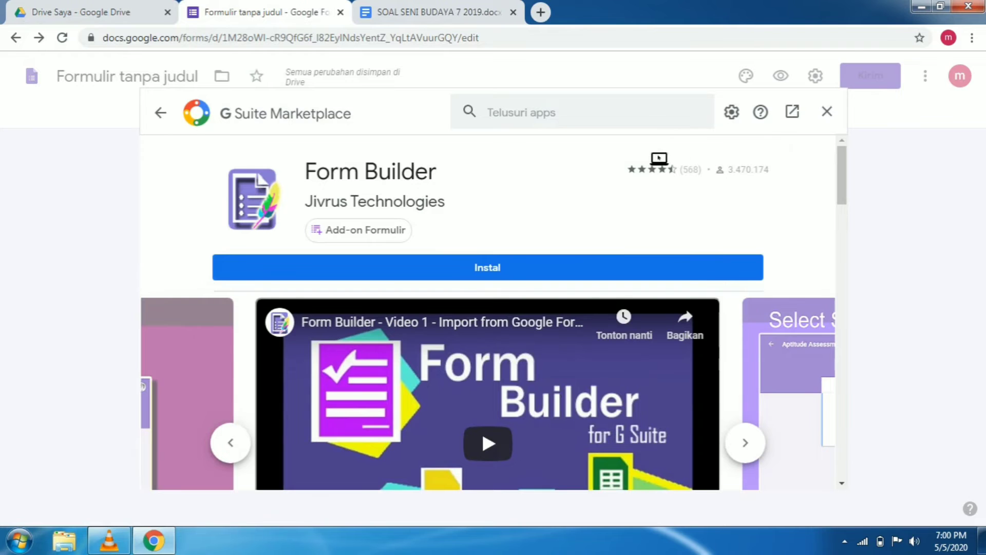
{"action": "left_click", "coordinate": [827, 112]}
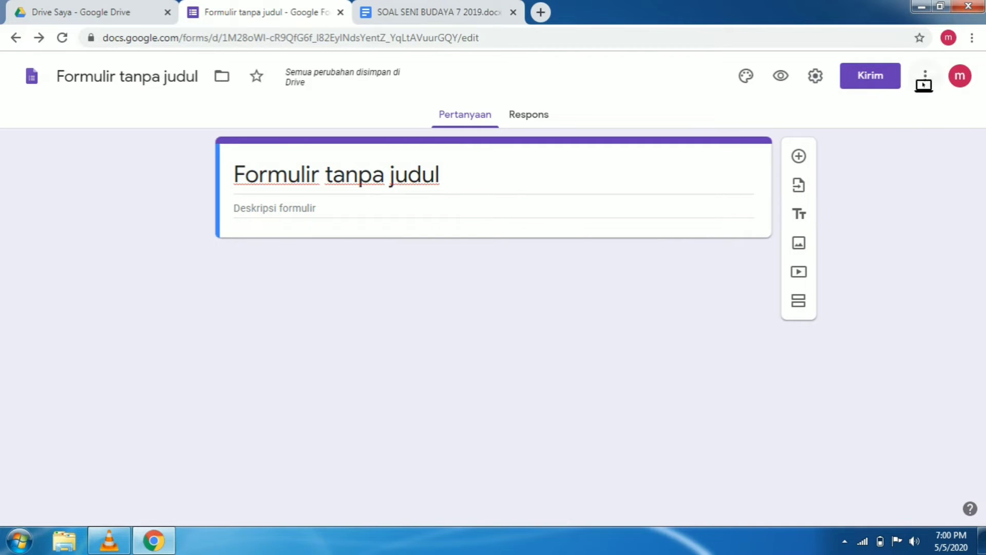
Reopen the form's add-on marketplace and go to the Form Builder listing
{"action": "left_click", "coordinate": [930, 84]}
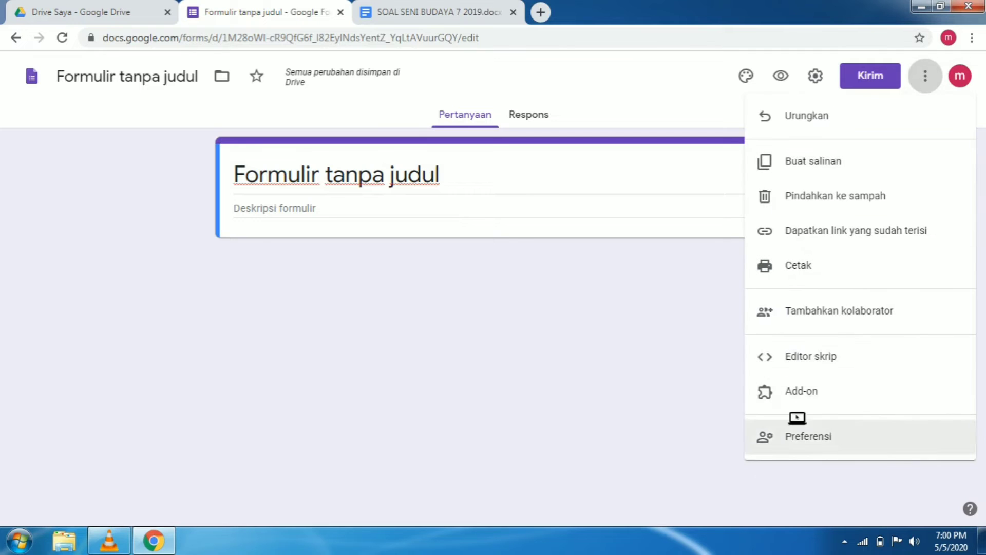
{"action": "left_click", "coordinate": [799, 393]}
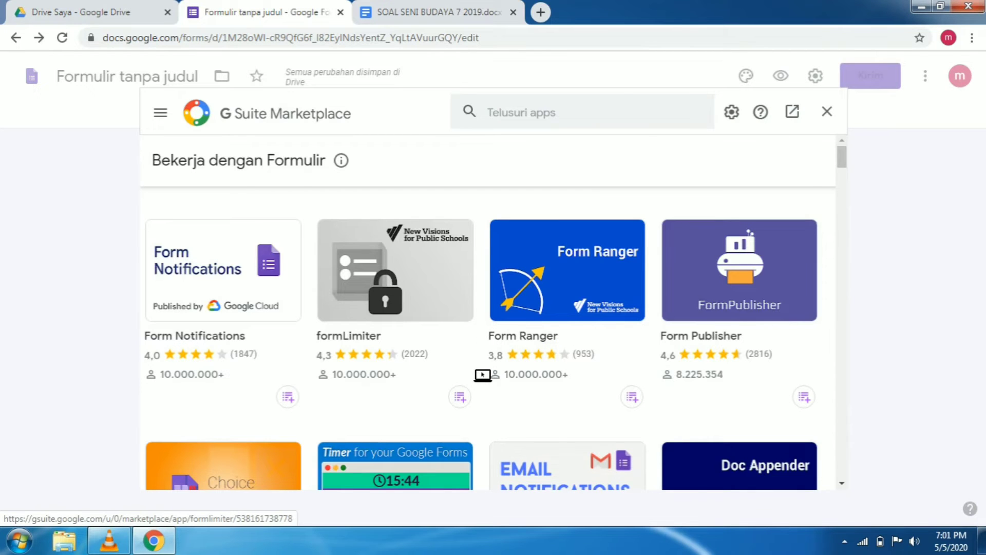
{"action": "scroll", "coordinate": [483, 374], "scroll_direction": "down", "scroll_amount": 5}
{"action": "scroll", "coordinate": [483, 374], "scroll_direction": "down", "scroll_amount": 1}
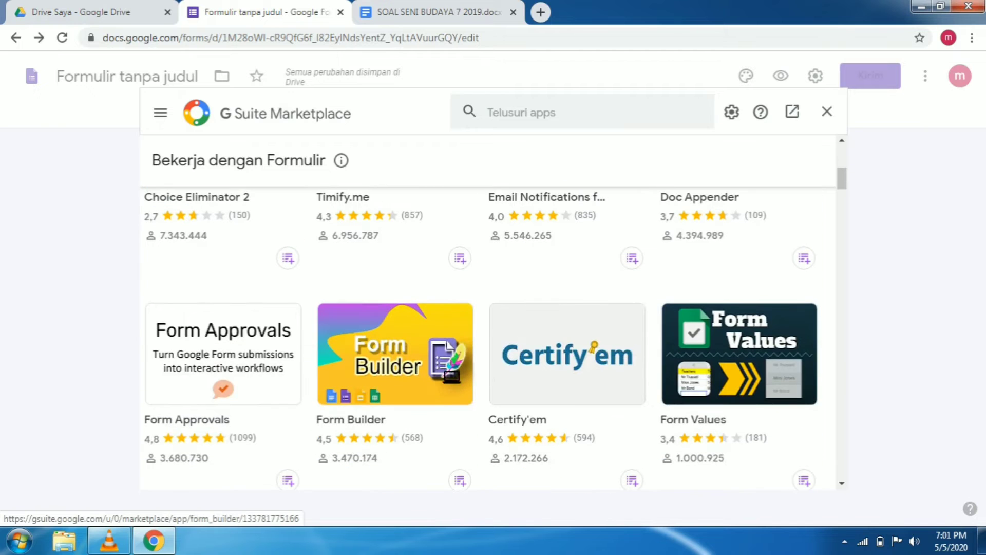
{"action": "left_click", "coordinate": [439, 378]}
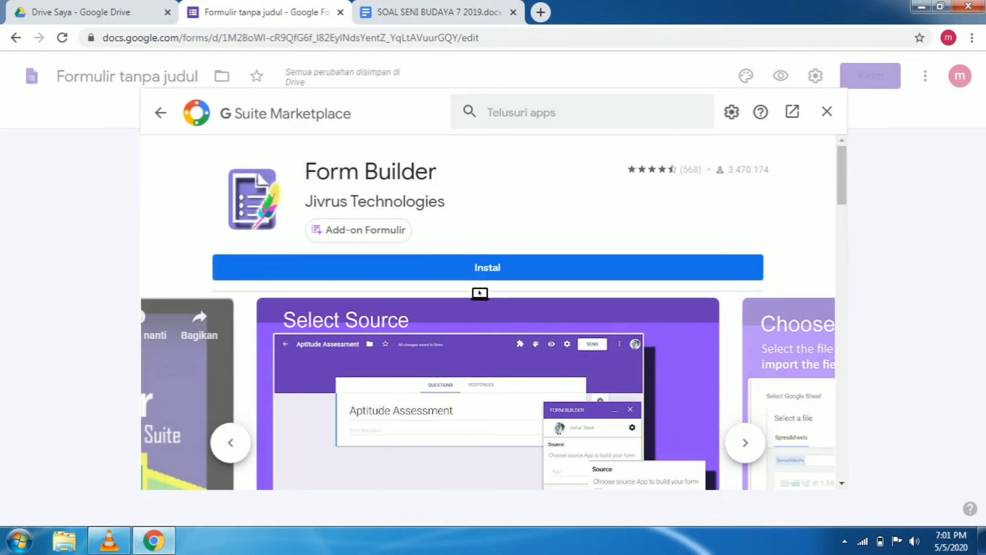
Install the Form Builder add-on, granting it access to the signed-in Google account, and close the marketplace
{"action": "left_click", "coordinate": [500, 276]}
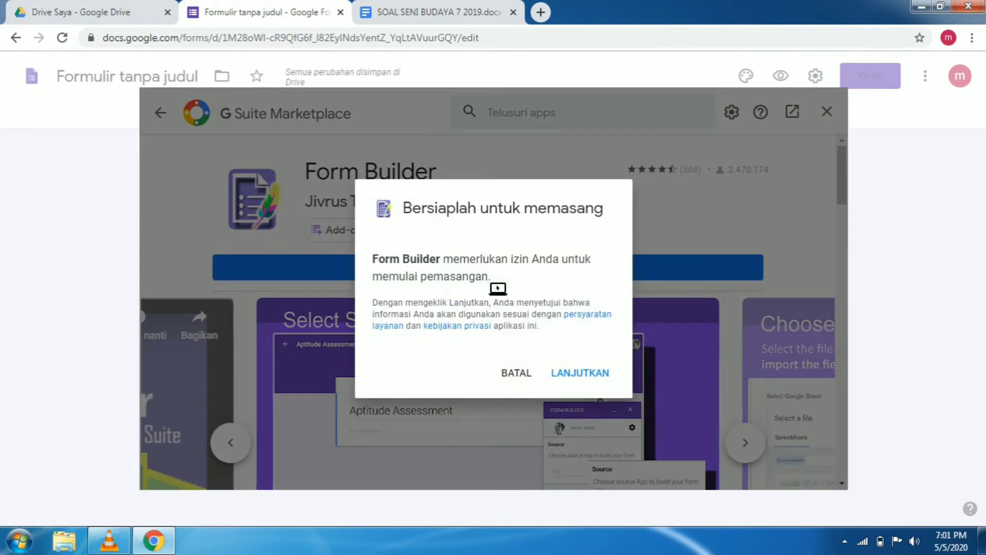
{"action": "left_click", "coordinate": [592, 376]}
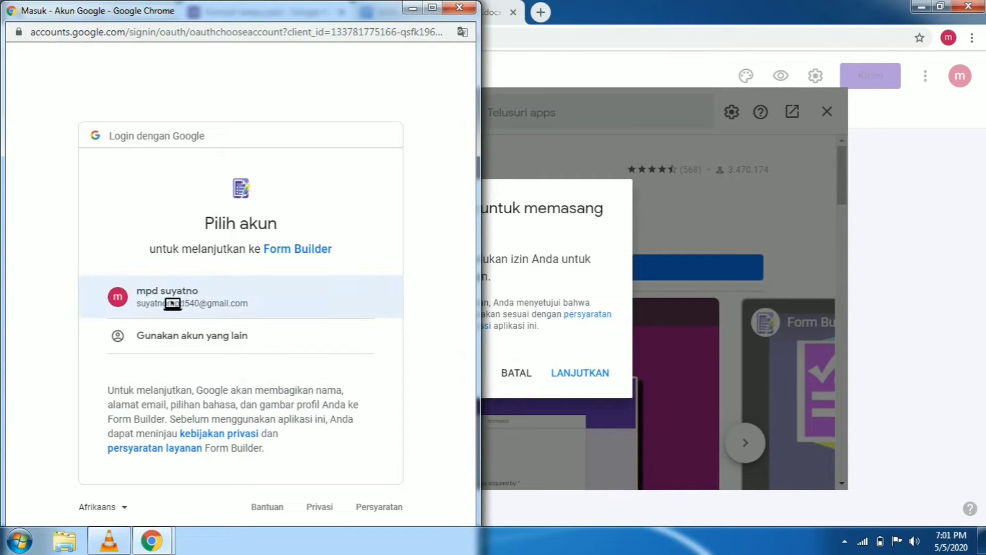
{"action": "left_click", "coordinate": [173, 304]}
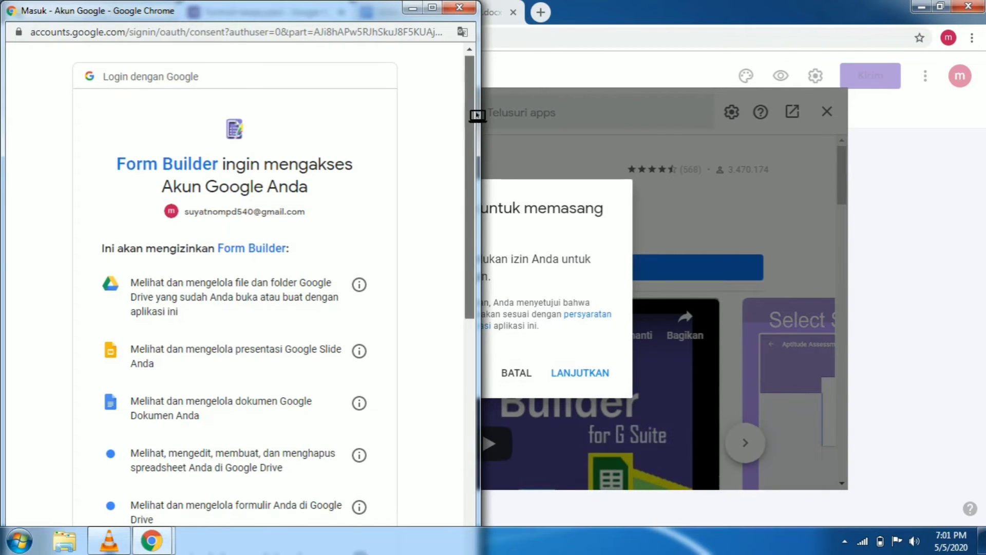
{"action": "left_click_drag", "start_coordinate": [475, 115], "coordinate": [475, 337]}
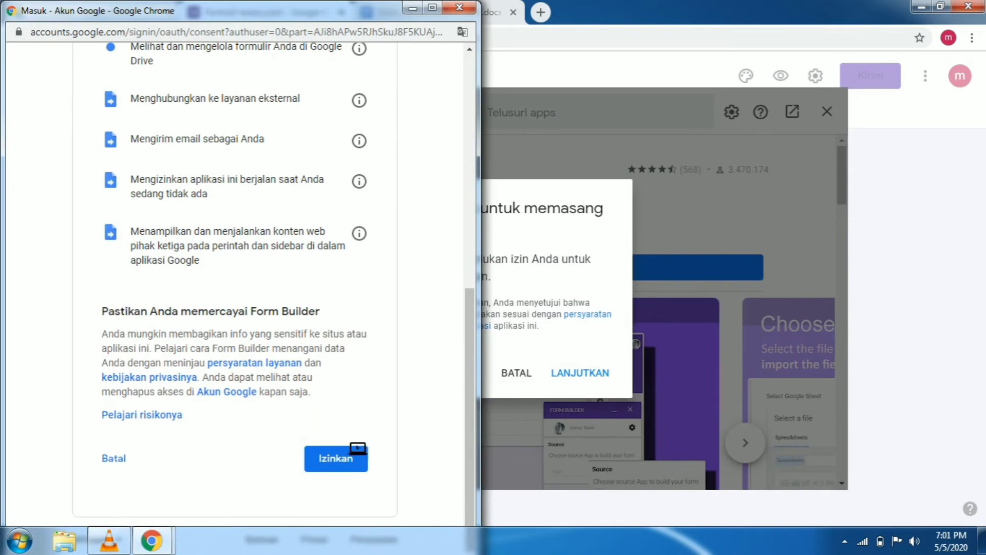
{"action": "left_click", "coordinate": [342, 461]}
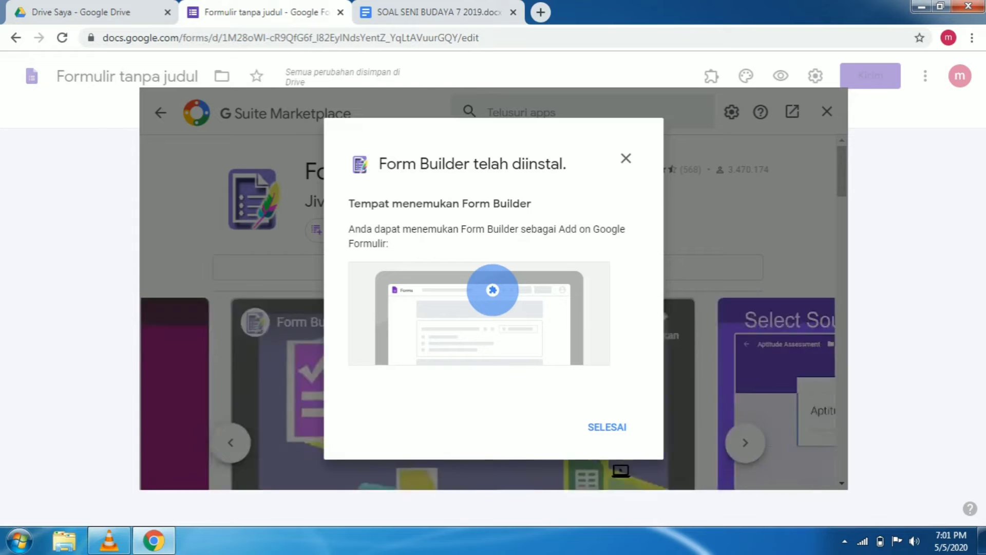
{"action": "left_click", "coordinate": [609, 432]}
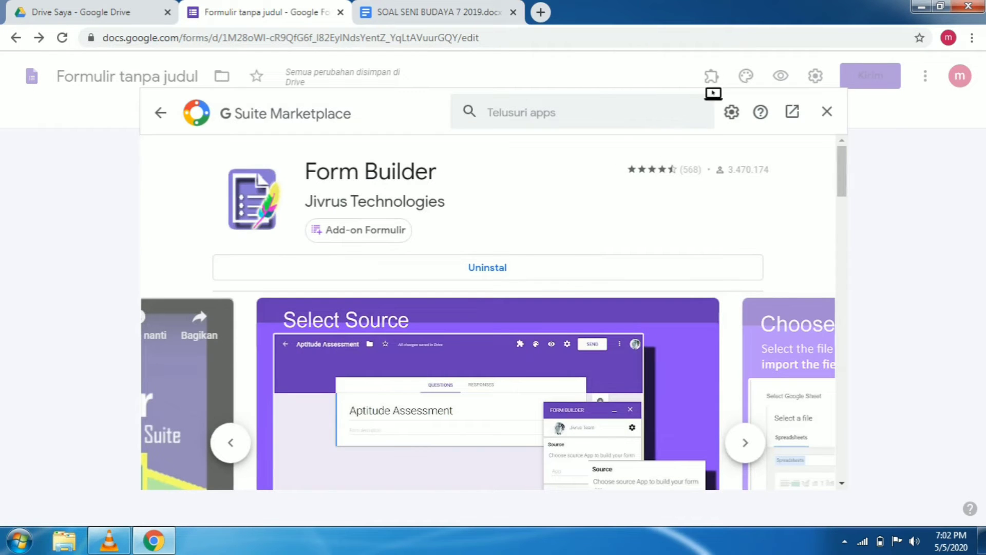
{"action": "left_click", "coordinate": [827, 112]}
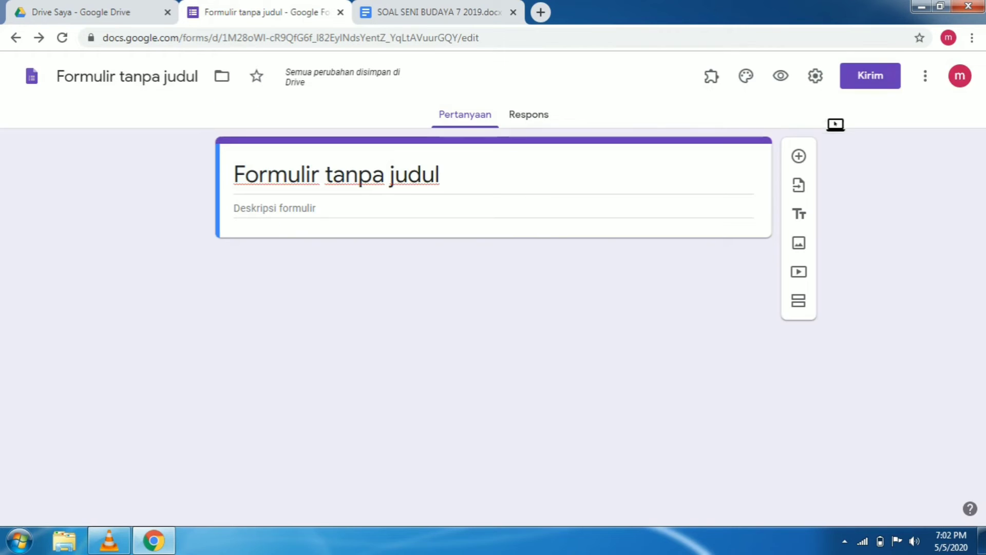
Start the Form Builder add-on with Google Docs as the import source, then close its document picker
{"action": "left_click", "coordinate": [718, 86]}
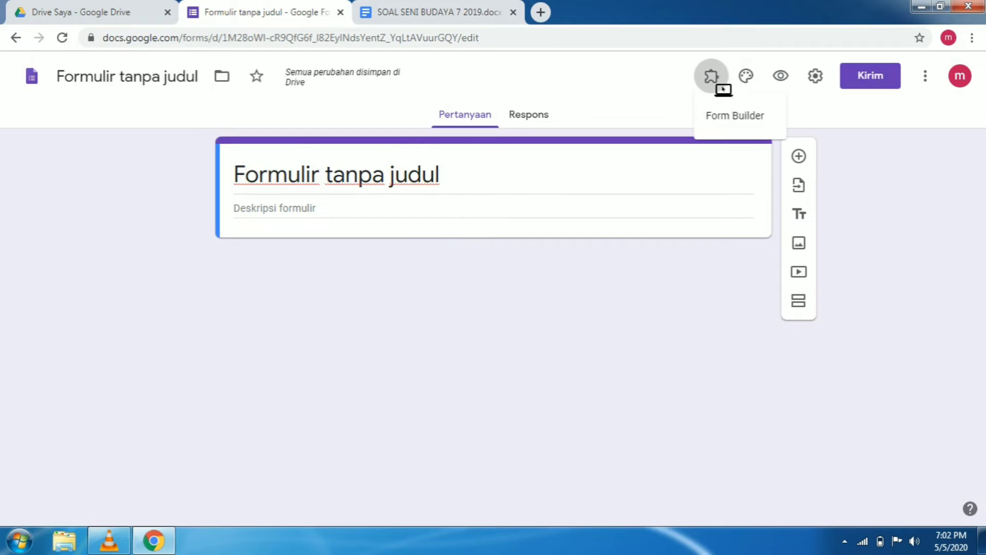
{"action": "left_click", "coordinate": [738, 123]}
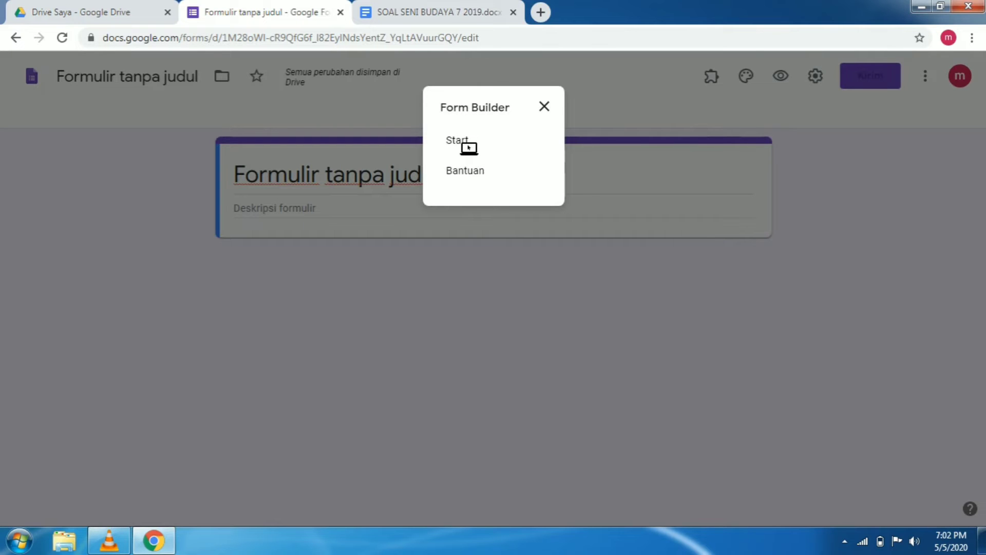
{"action": "left_click", "coordinate": [465, 142]}
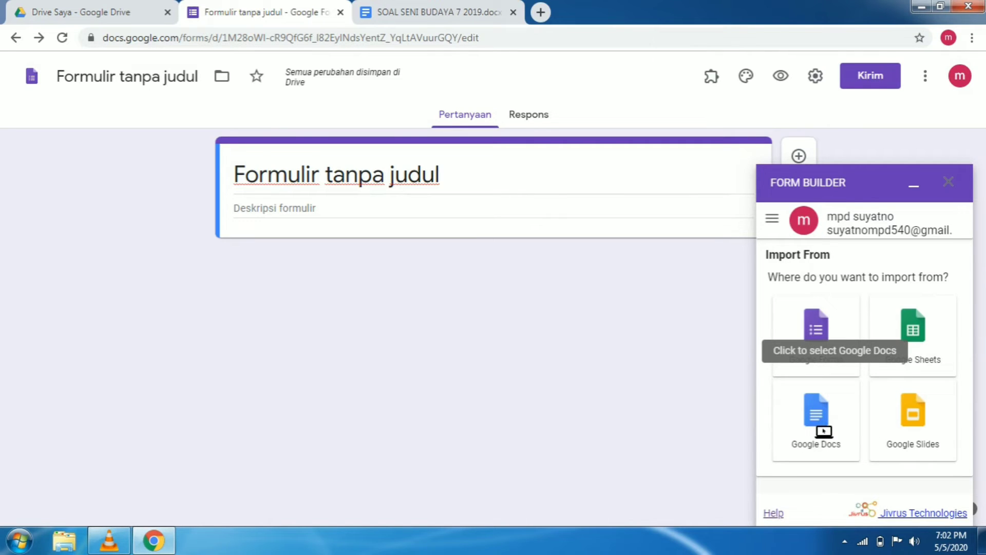
{"action": "left_click", "coordinate": [824, 431]}
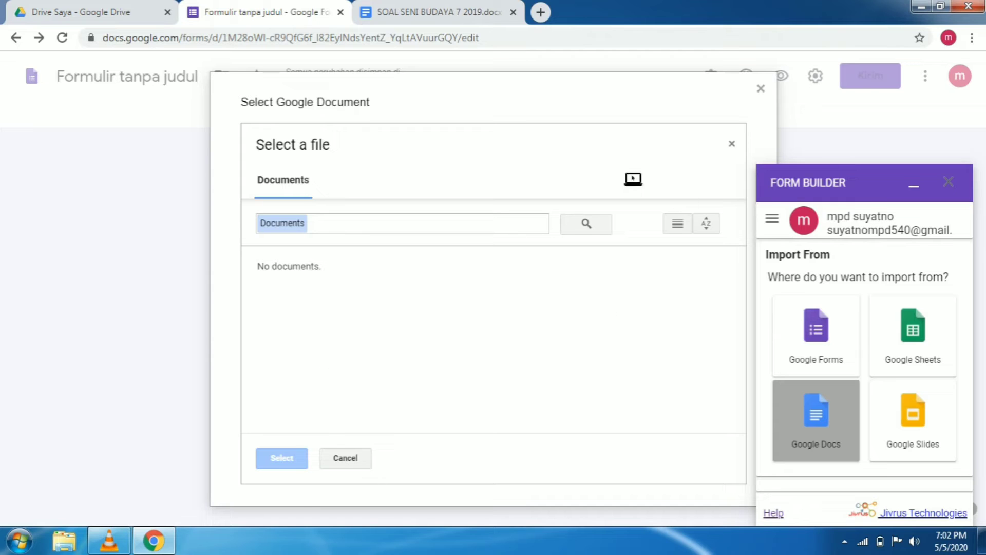
{"action": "left_click", "coordinate": [739, 152]}
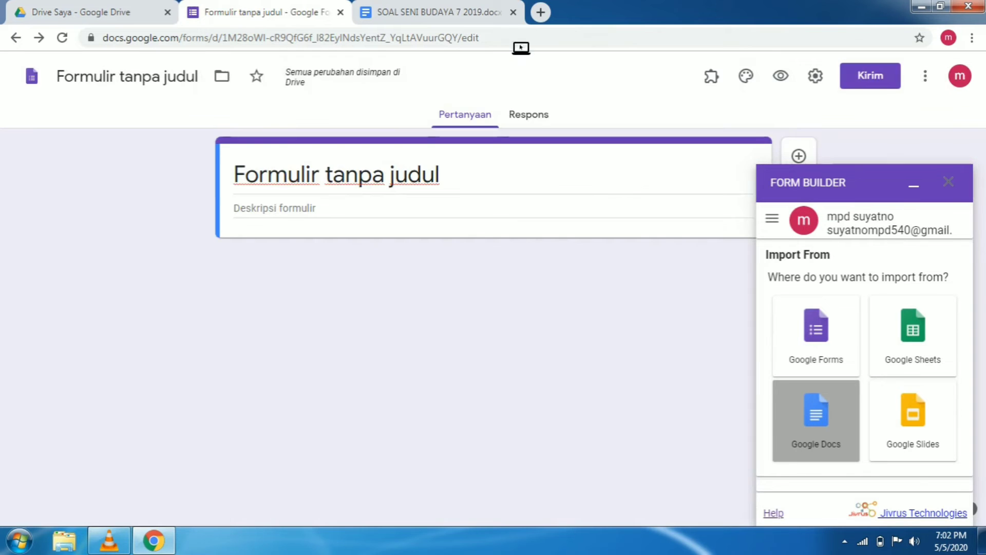
Switch to the SOAL SENI BUDAYA 7 2019 .docx file and save it as a Google Docs document
{"action": "left_click", "coordinate": [452, 20]}
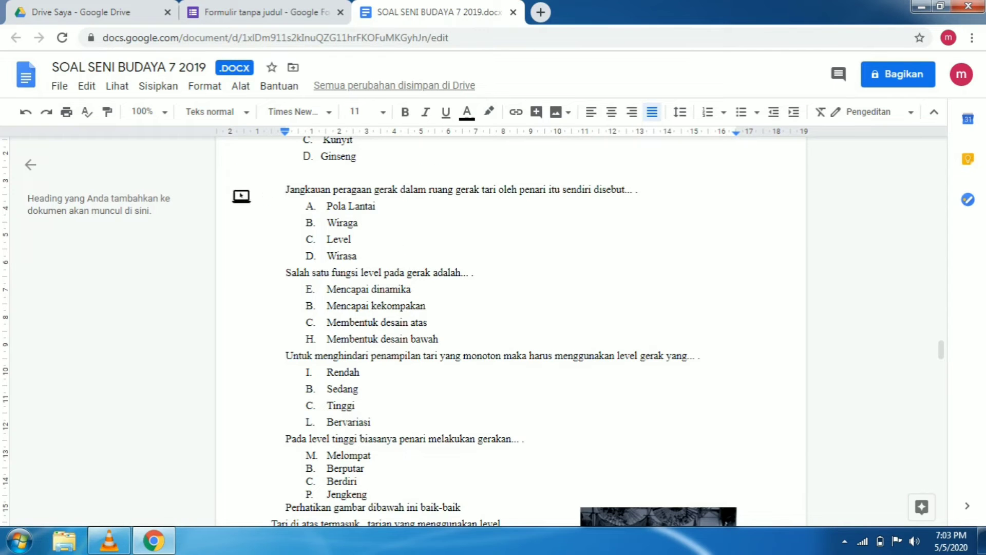
{"action": "left_click", "coordinate": [65, 91]}
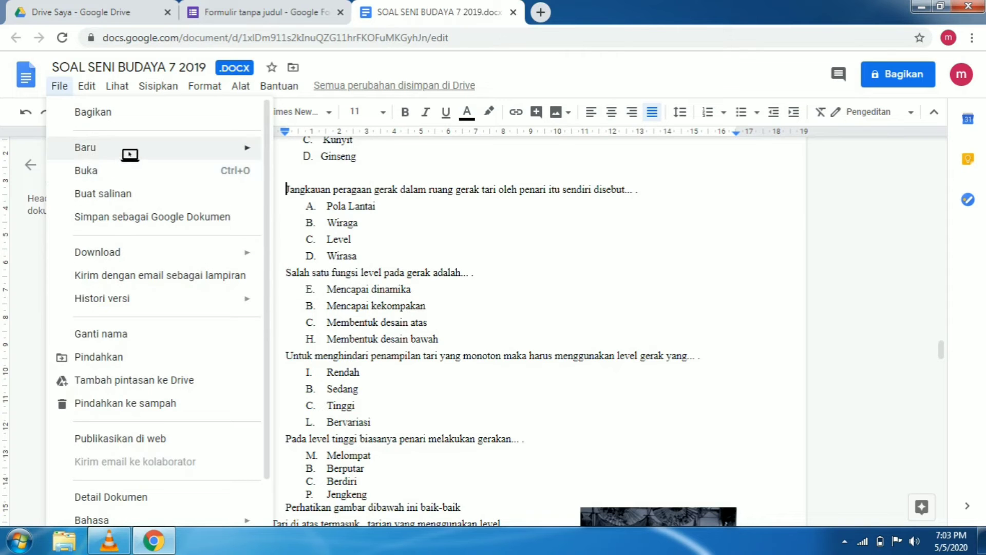
{"action": "mouse_move", "coordinate": [130, 154]}
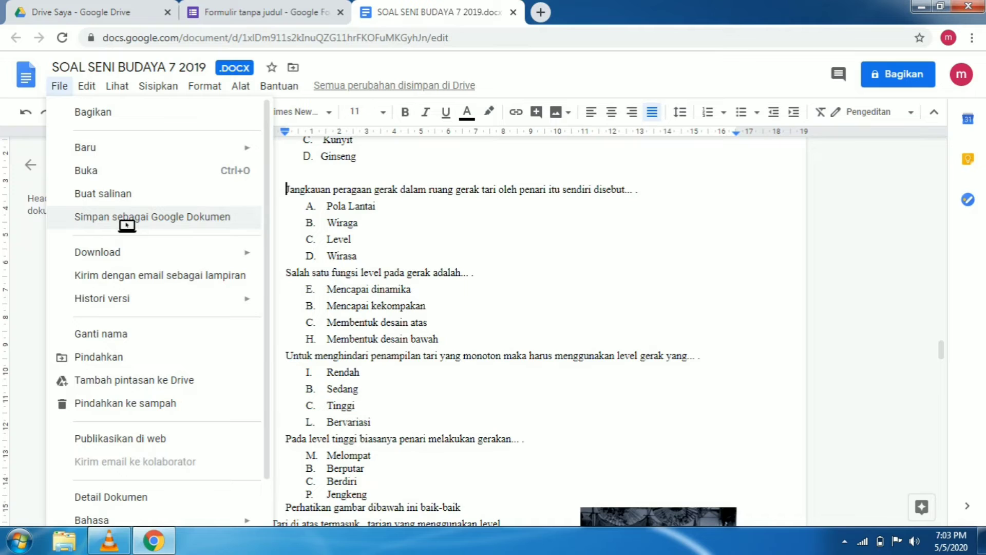
{"action": "left_click", "coordinate": [127, 218]}
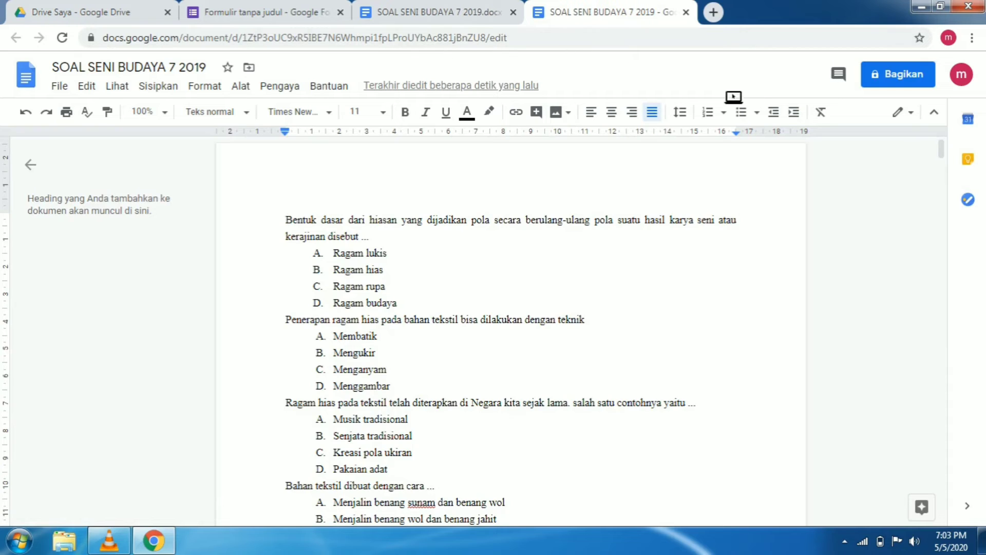
Return to the form and choose the SOAL SENI BUDAYA 7 2019 Google document as Form Builder's import file
{"action": "left_click", "coordinate": [283, 18]}
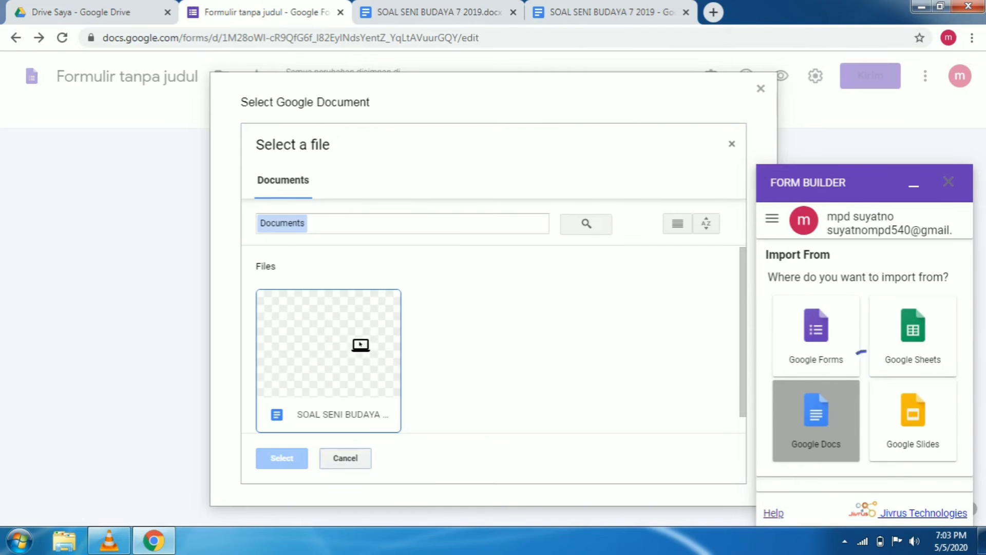
{"action": "left_click", "coordinate": [322, 383]}
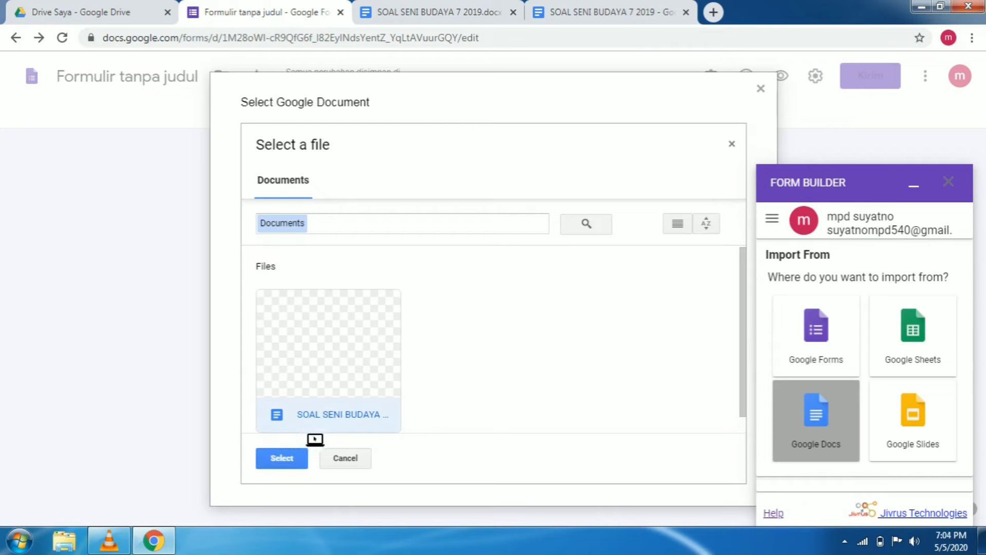
{"action": "left_click", "coordinate": [282, 458]}
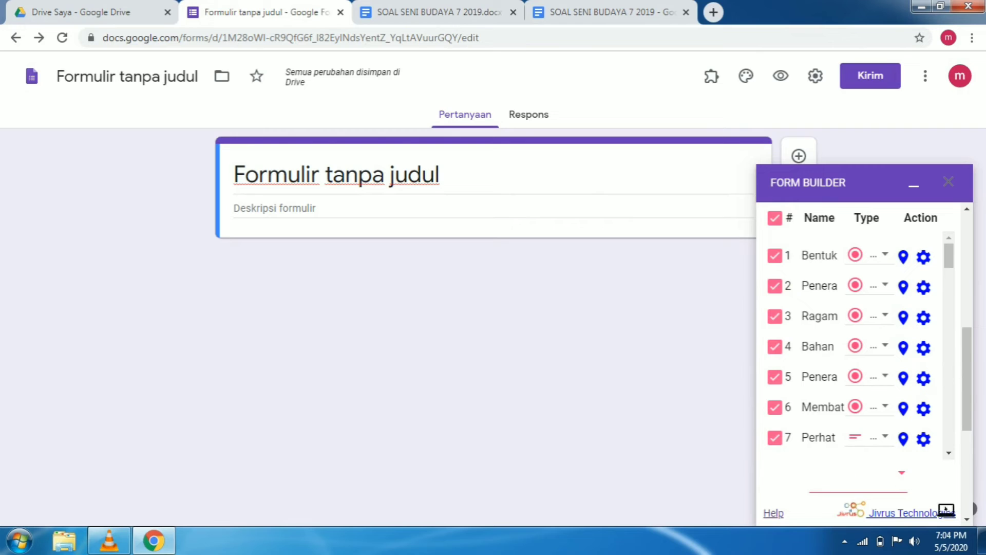
Import all the selected exam questions into the form and close Form Builder
{"action": "scroll", "coordinate": [974, 390], "scroll_direction": "down", "scroll_amount": 3}
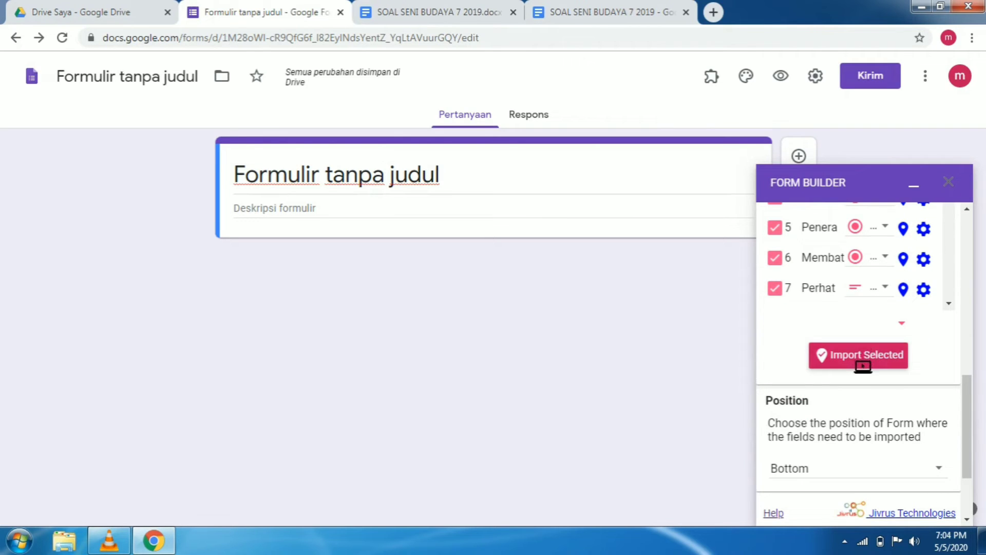
{"action": "left_click", "coordinate": [862, 366]}
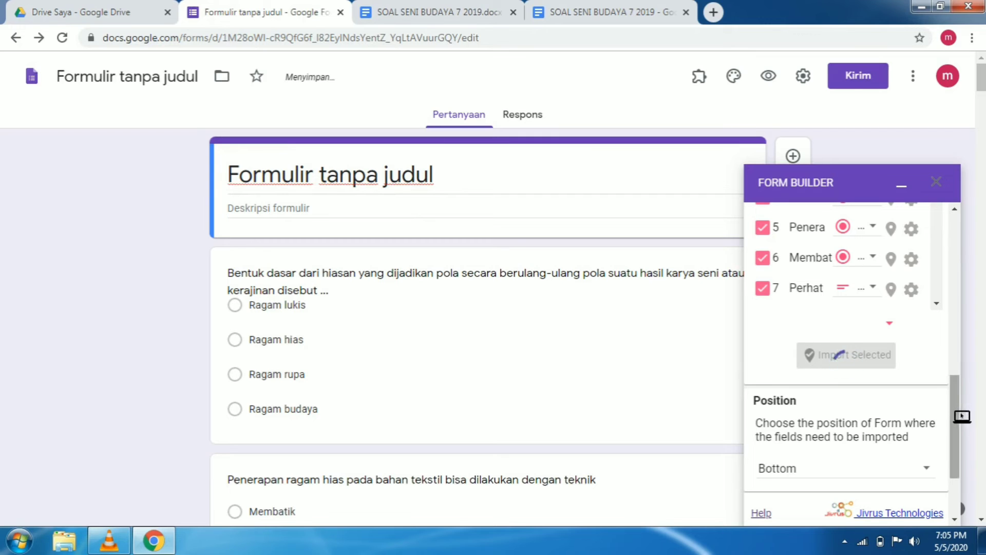
{"action": "scroll", "coordinate": [962, 424], "scroll_direction": "down", "scroll_amount": 3}
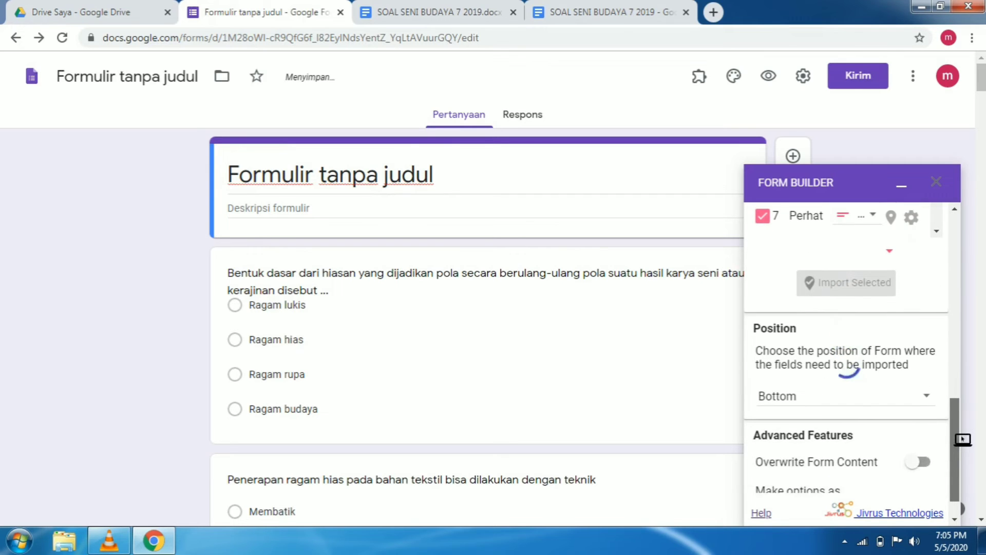
{"action": "scroll", "coordinate": [963, 430], "scroll_direction": "up", "scroll_amount": 5}
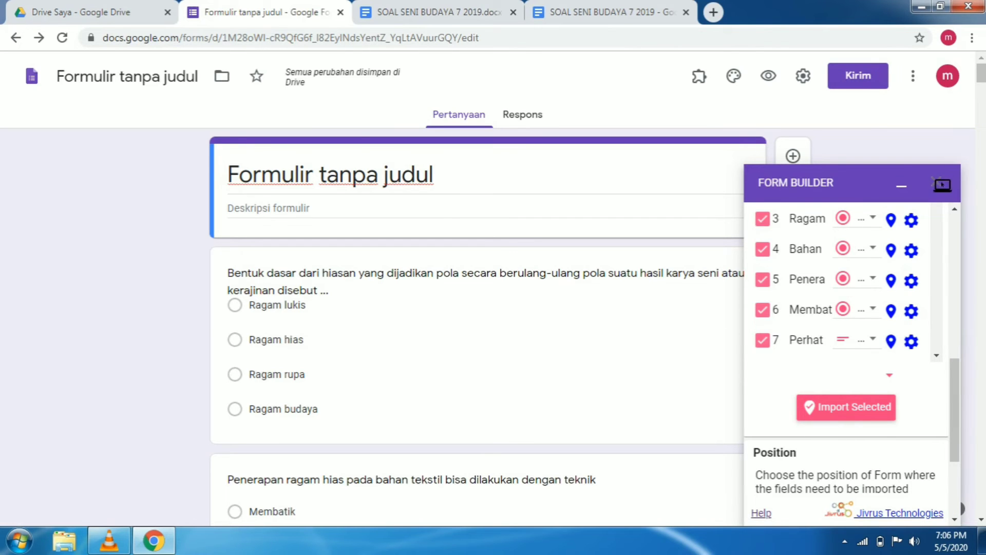
{"action": "left_click", "coordinate": [936, 185]}
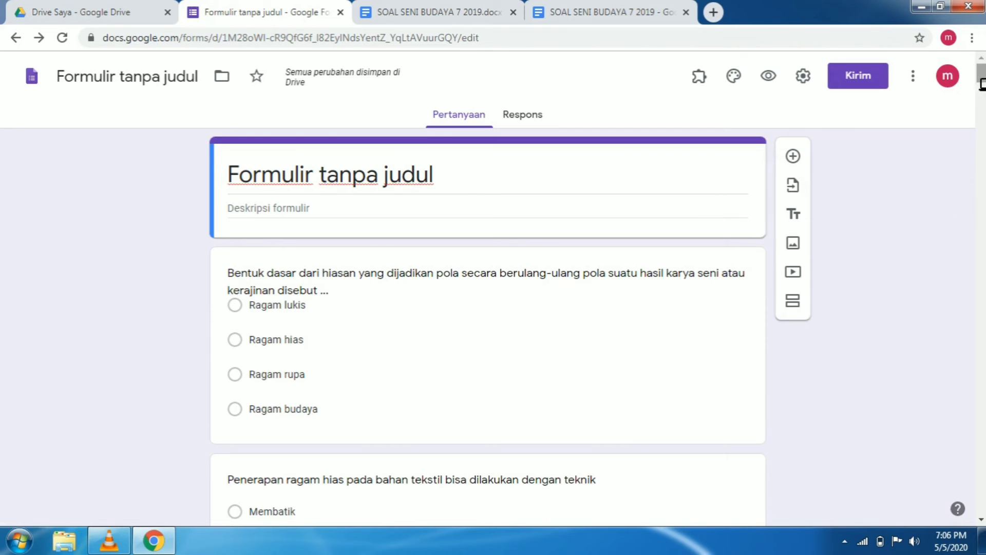
Look through the imported multiple-choice questions in the form and return to its beginning
{"action": "scroll", "coordinate": [980, 90], "scroll_direction": "down", "scroll_amount": 15}
{"action": "scroll", "coordinate": [488, 328], "scroll_direction": "down", "scroll_amount": 20}
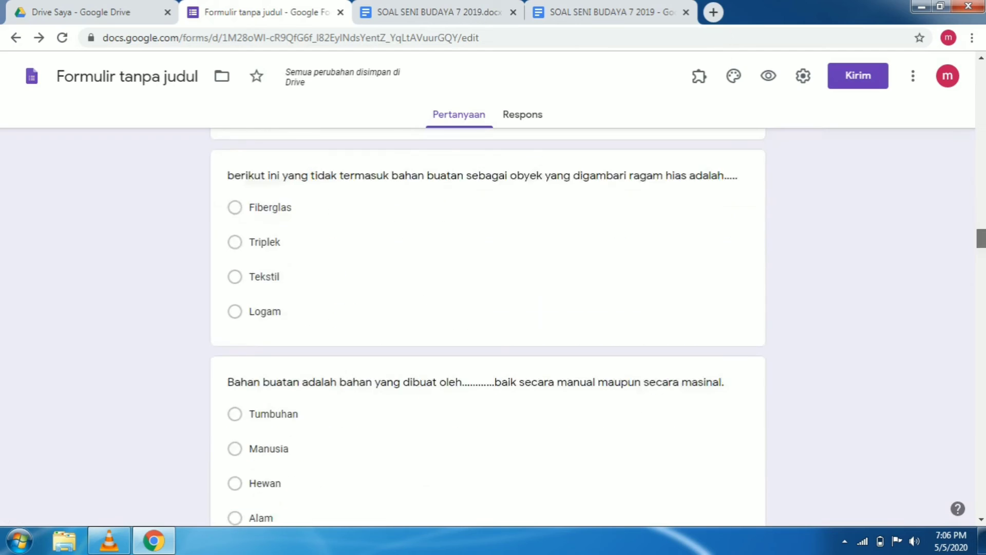
{"action": "scroll", "coordinate": [488, 329], "scroll_direction": "down", "scroll_amount": 20}
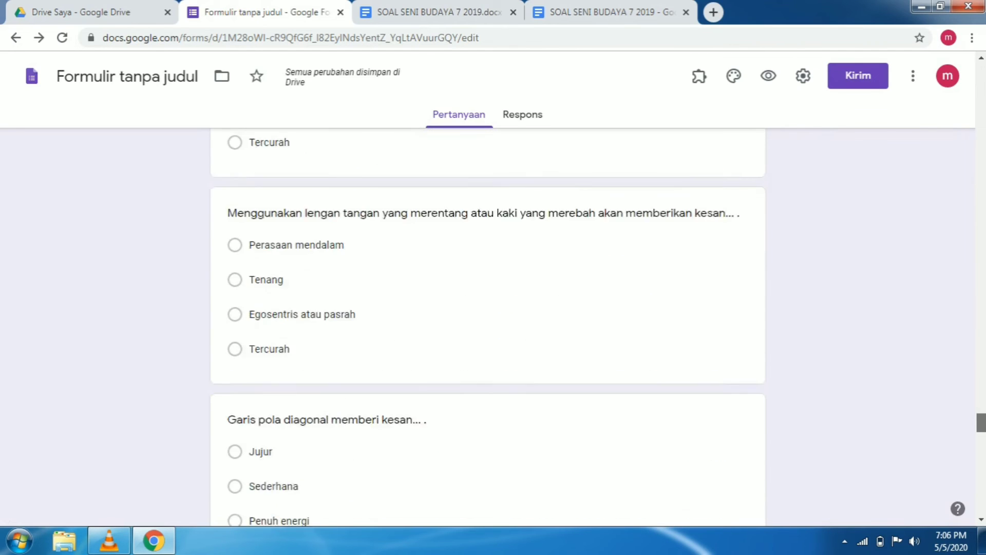
{"action": "left_click_drag", "start_coordinate": [981, 463], "coordinate": [985, 66]}
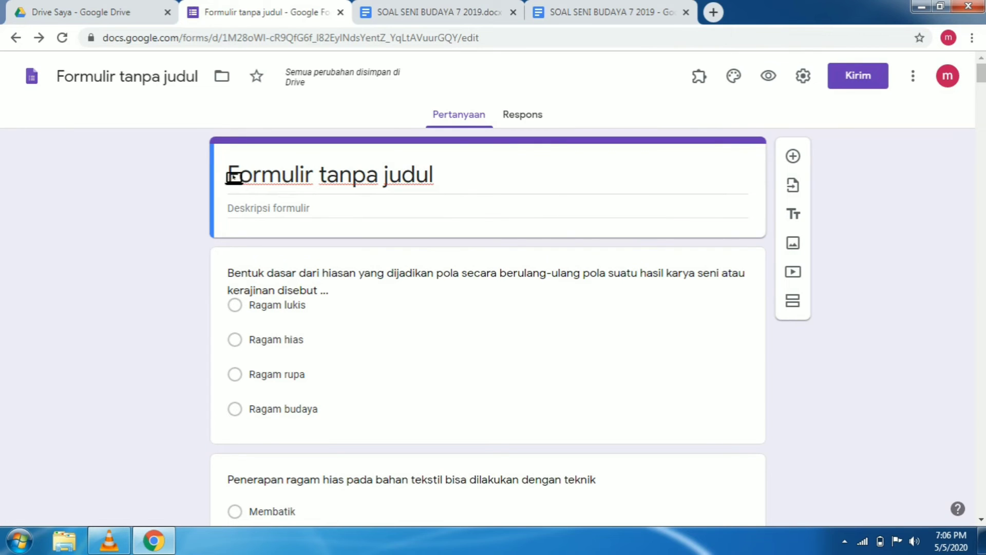
Replace the form's title with "PENILAIAN AKHIR TAHUN MAPEL SENIBUDAYA SMPN 1 KWADUNGAN"
{"action": "left_click", "coordinate": [273, 184]}
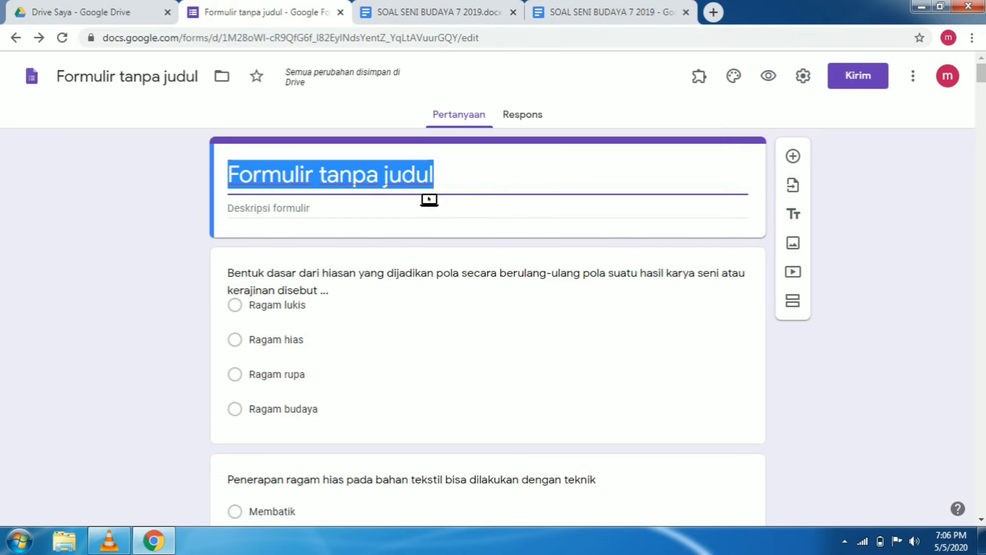
{"action": "type", "text": "P"}
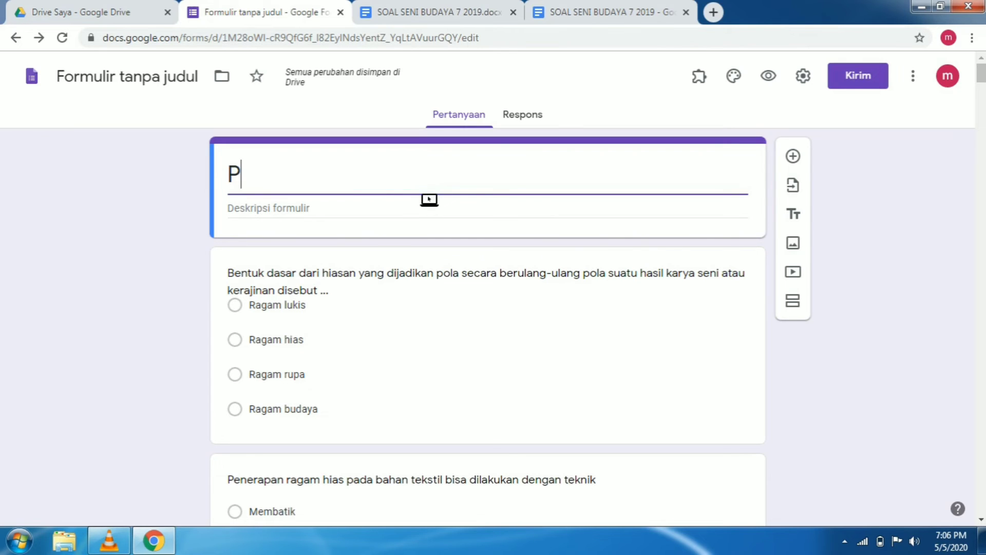
{"action": "type", "text": "ENILAI"}
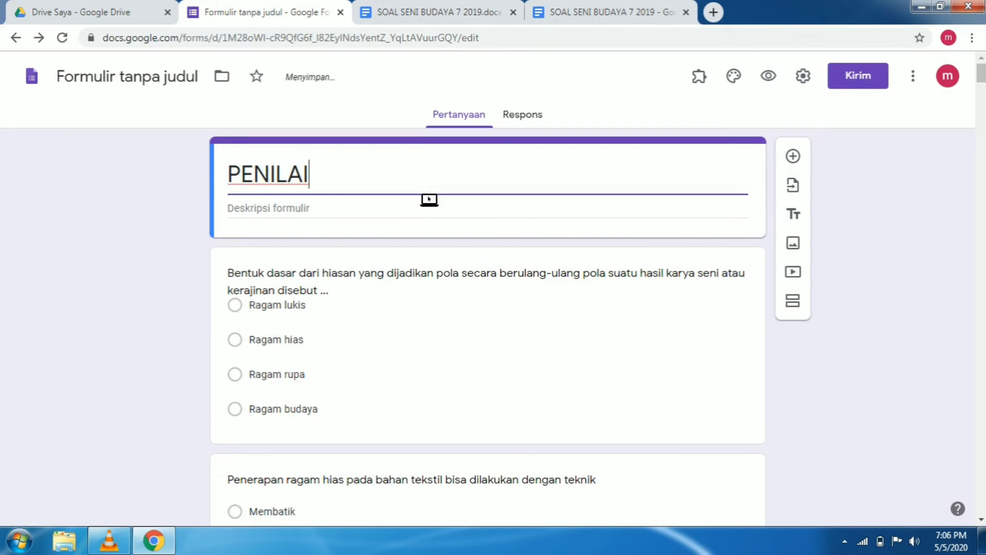
{"action": "type", "text": "AN AK"}
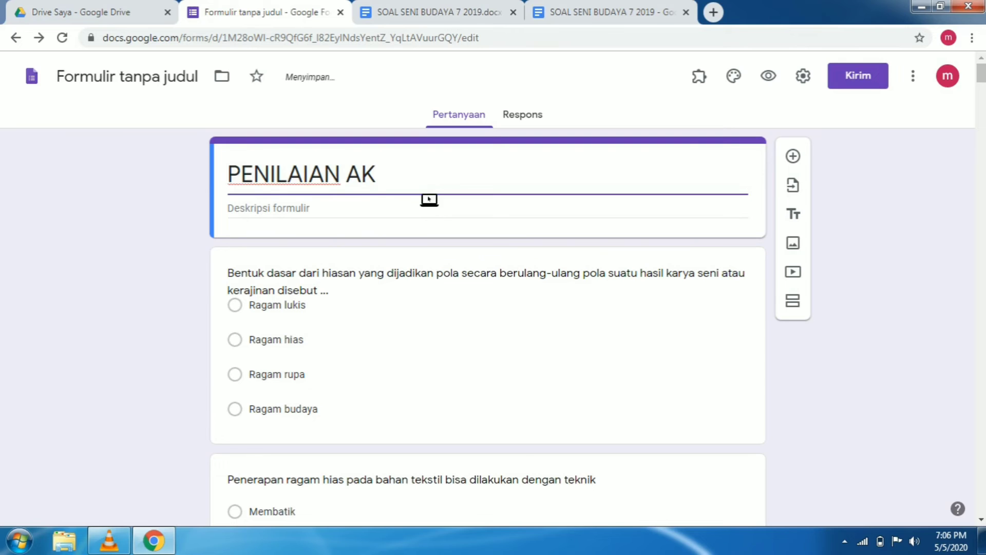
{"action": "type", "text": "HIR TAHUN"}
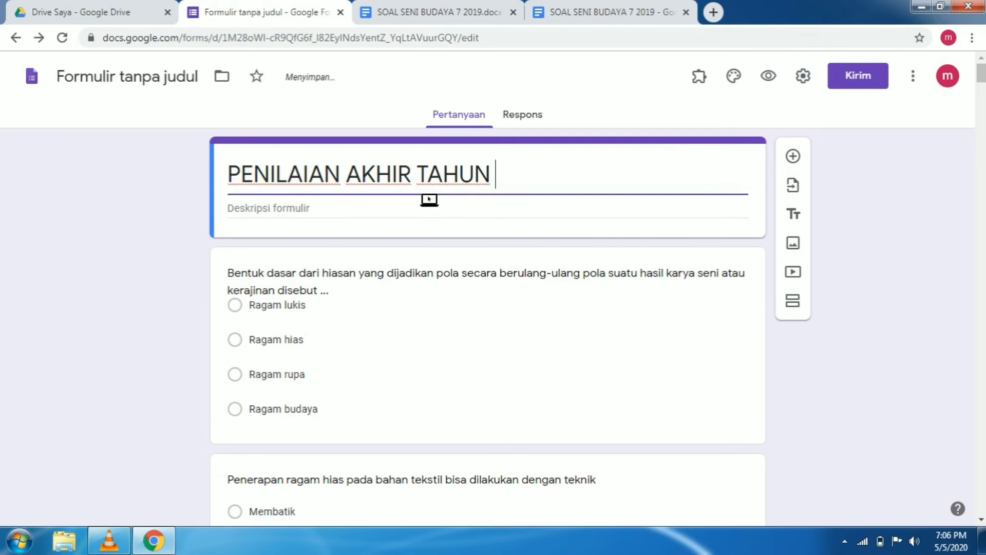
{"action": "type", "text": " MA"}
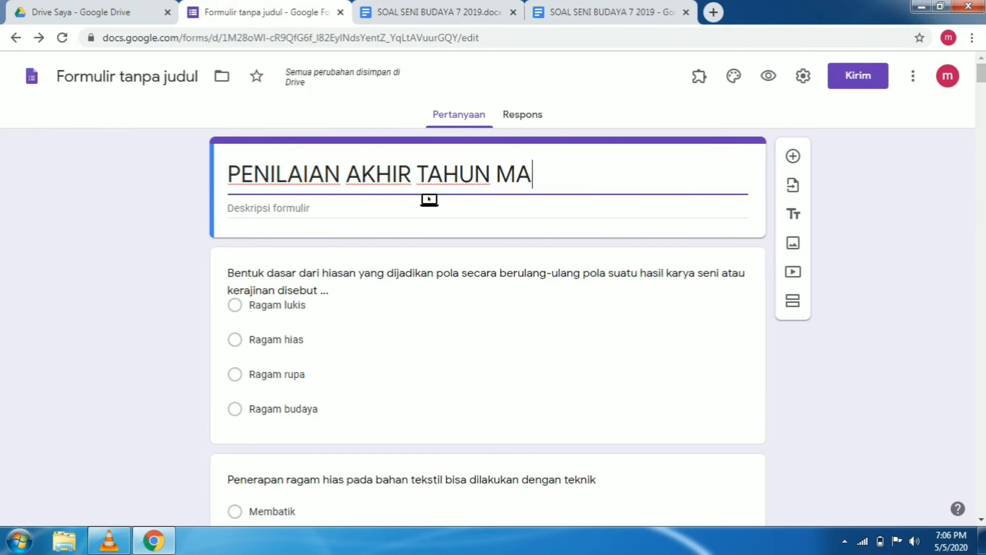
{"action": "type", "text": "PEL S"}
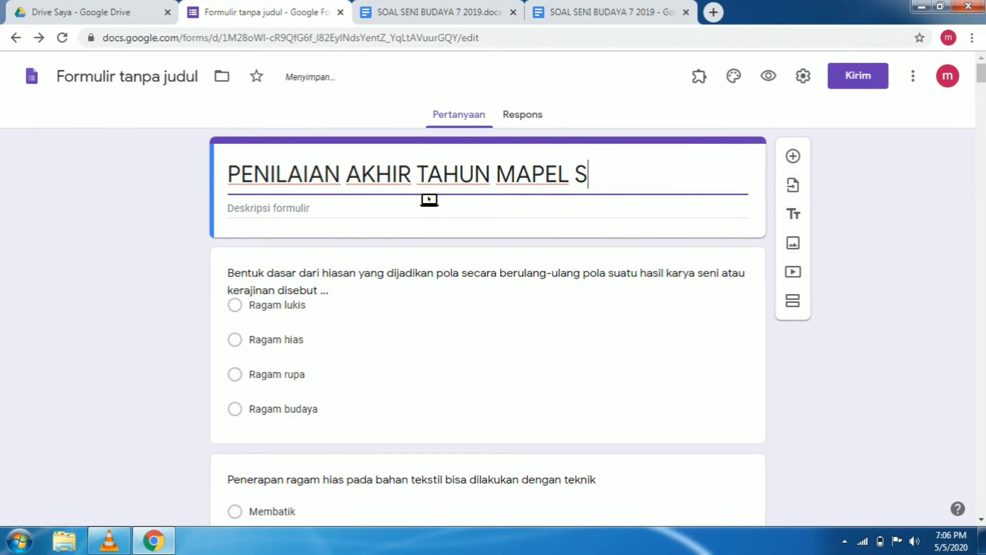
{"action": "type", "text": "ENIBUDAY"}
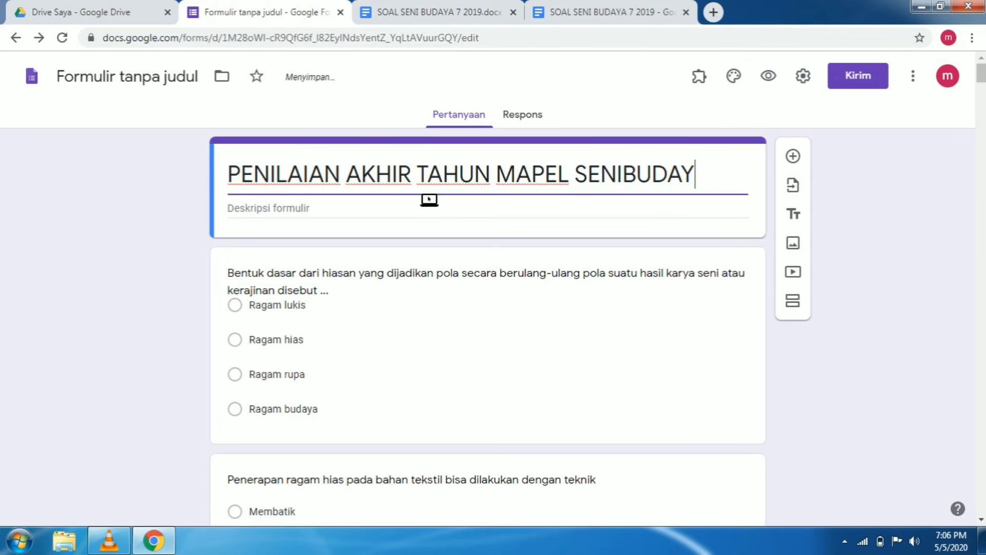
{"action": "type", "text": "A SMPN"}
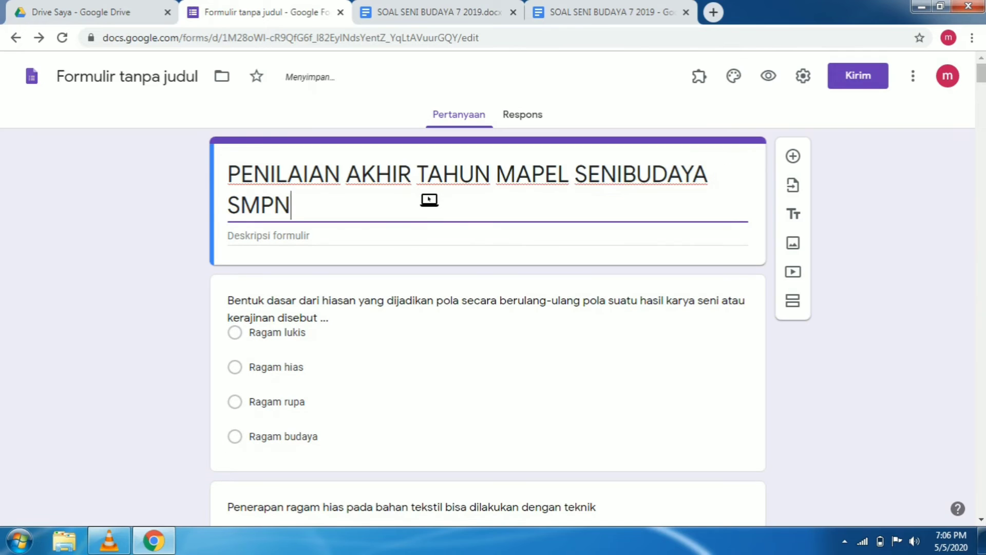
{"action": "type", "text": " 1 K"}
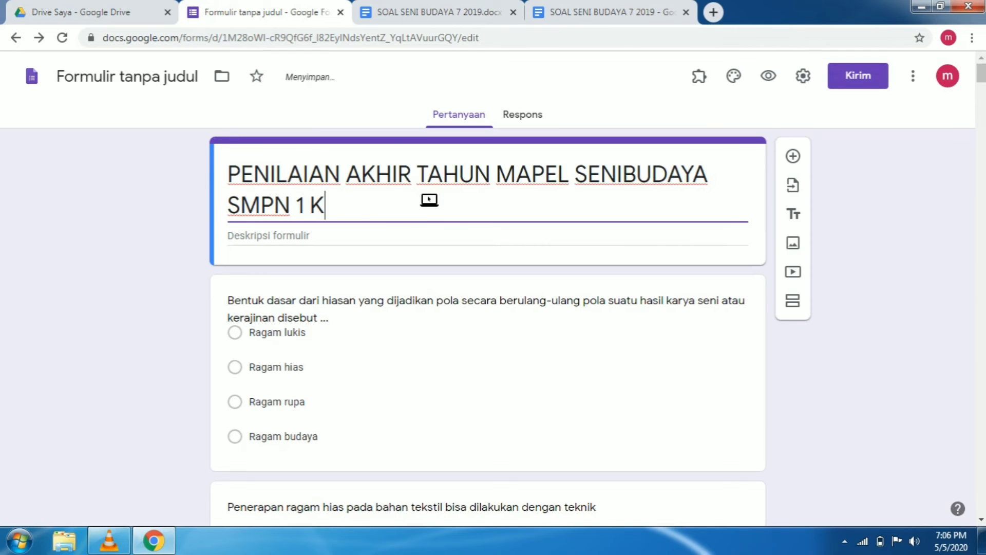
{"action": "type", "text": "WADU"}
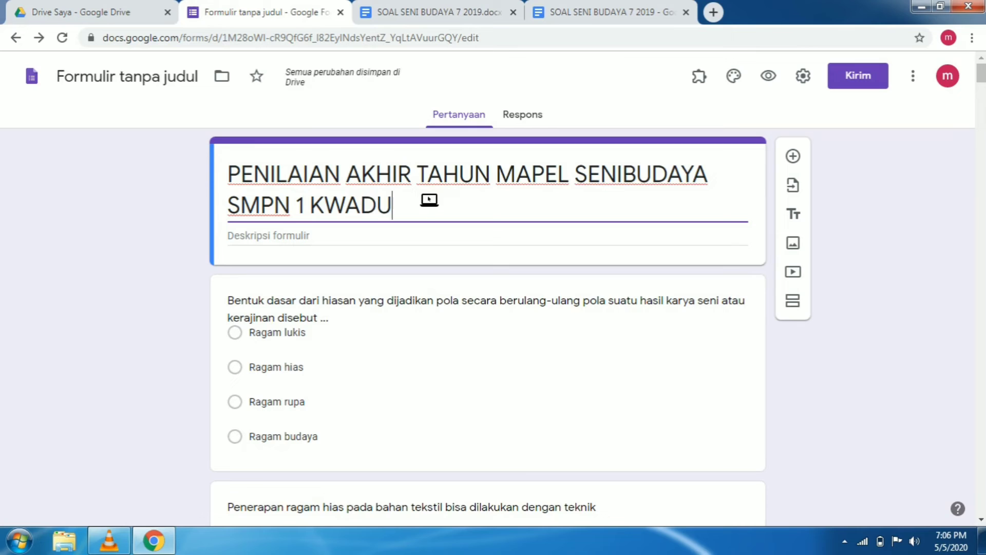
{"action": "type", "text": "NGAN"}
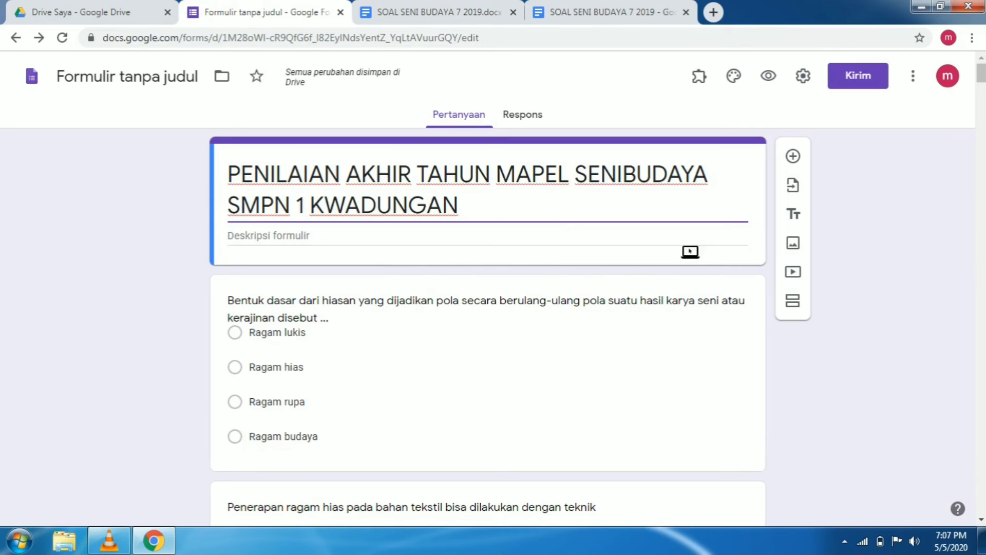
Add a new question directly below the form's title section and name it "NAMA"
{"action": "left_click", "coordinate": [687, 249]}
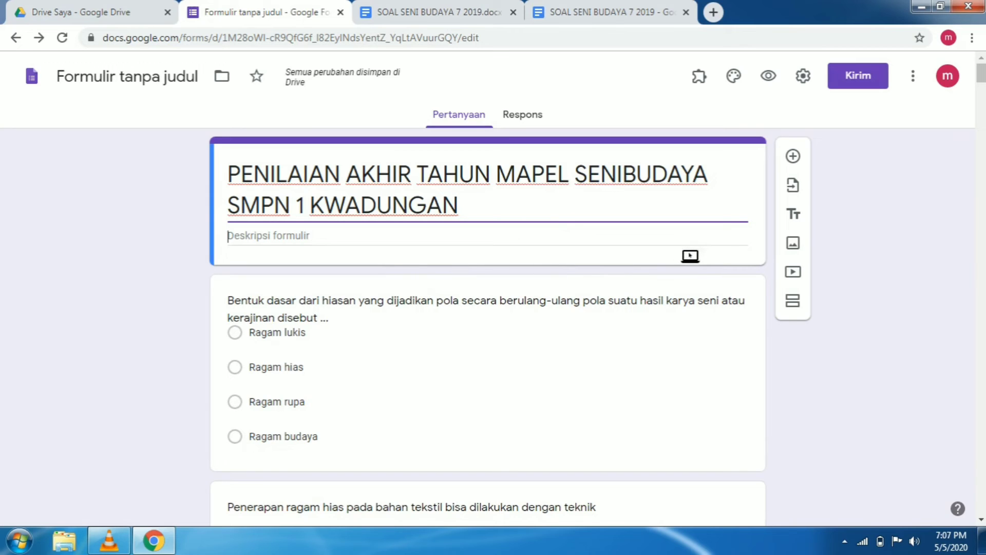
{"action": "left_click", "coordinate": [793, 156]}
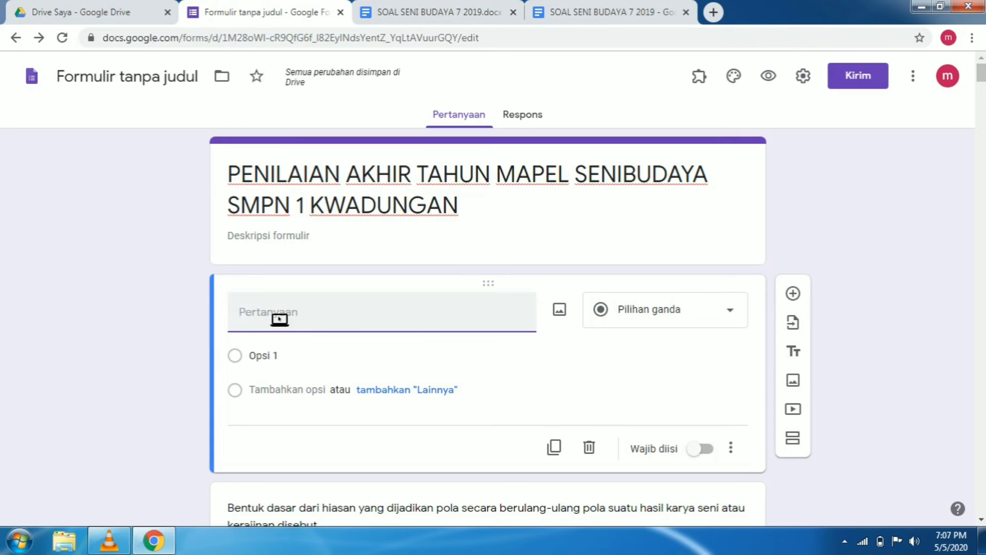
{"action": "type", "text": "NAMA"}
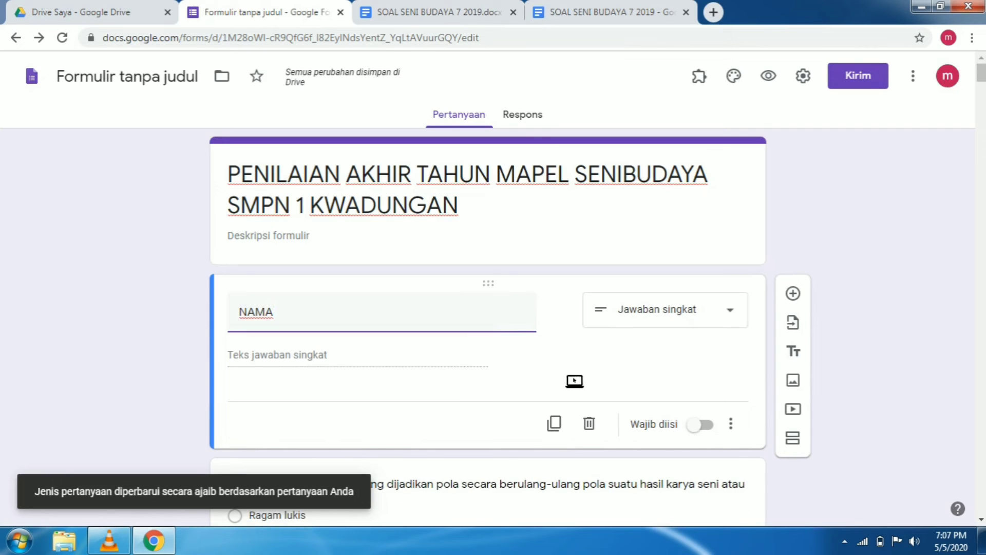
Add a question named "KELAS" below the NAMA question and make NAMA a required question
{"action": "left_click", "coordinate": [795, 295]}
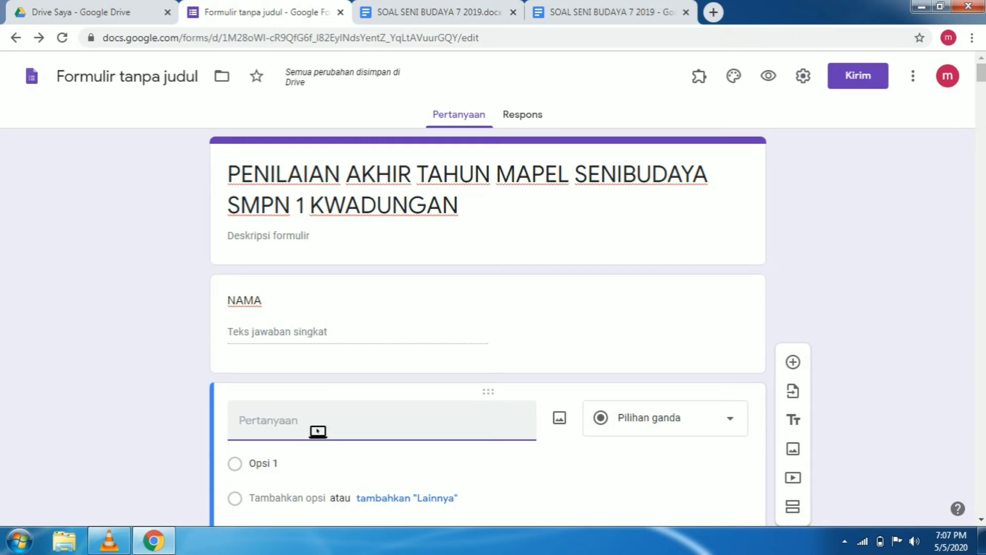
{"action": "type", "text": "KELAS"}
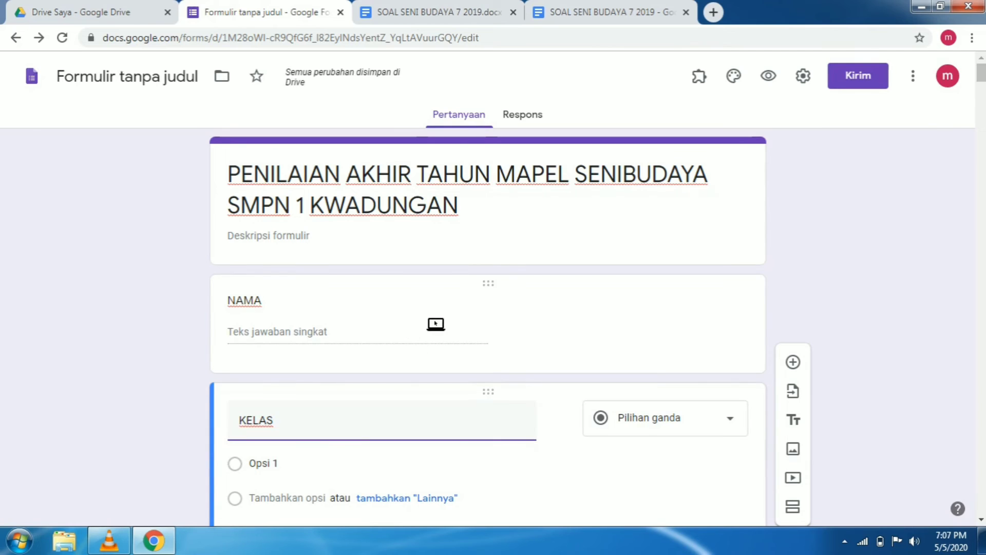
{"action": "left_click", "coordinate": [438, 324]}
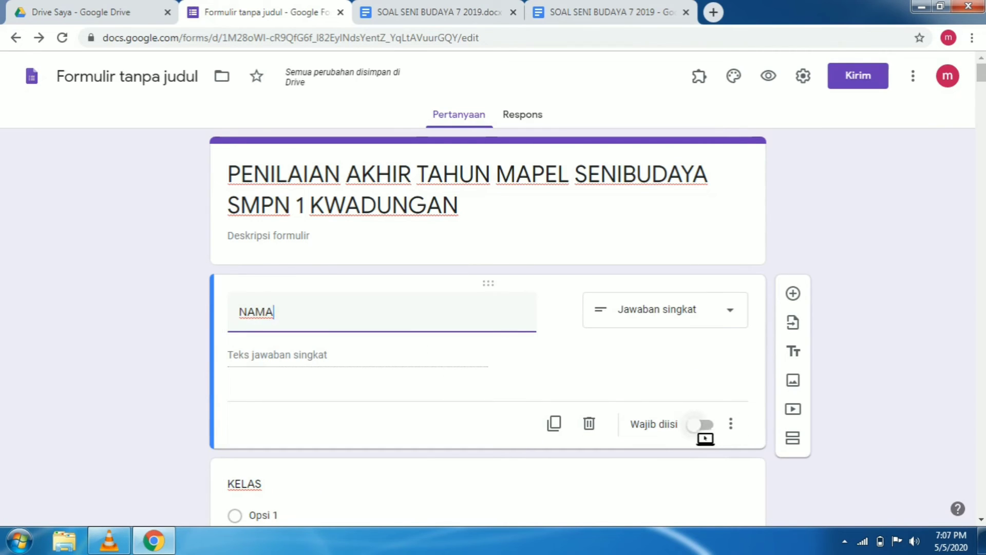
{"action": "left_click", "coordinate": [714, 431]}
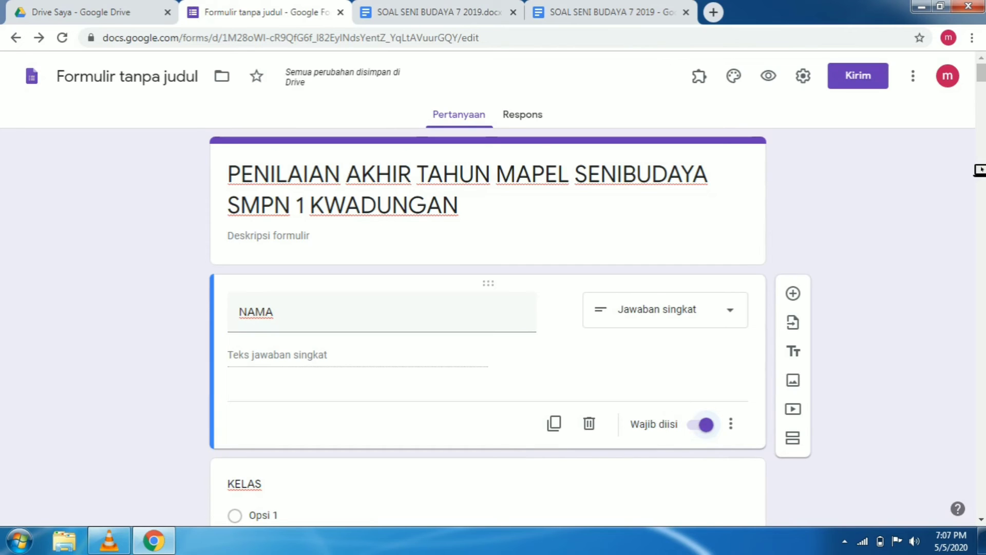
Change the KELAS question's type to short answer (Jawaban singkat) and make it required
{"action": "left_click_drag", "start_coordinate": [982, 78], "coordinate": [982, 82]}
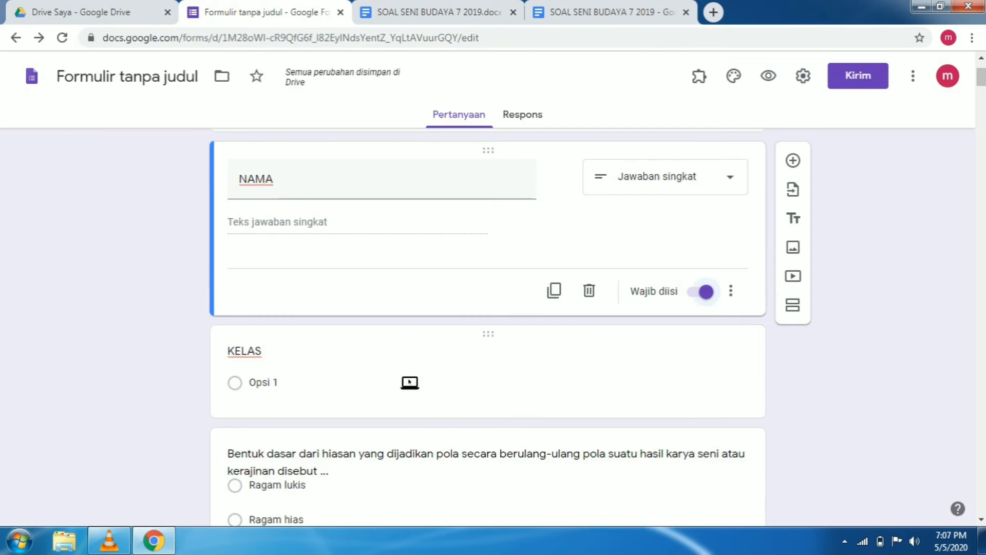
{"action": "left_click", "coordinate": [401, 389]}
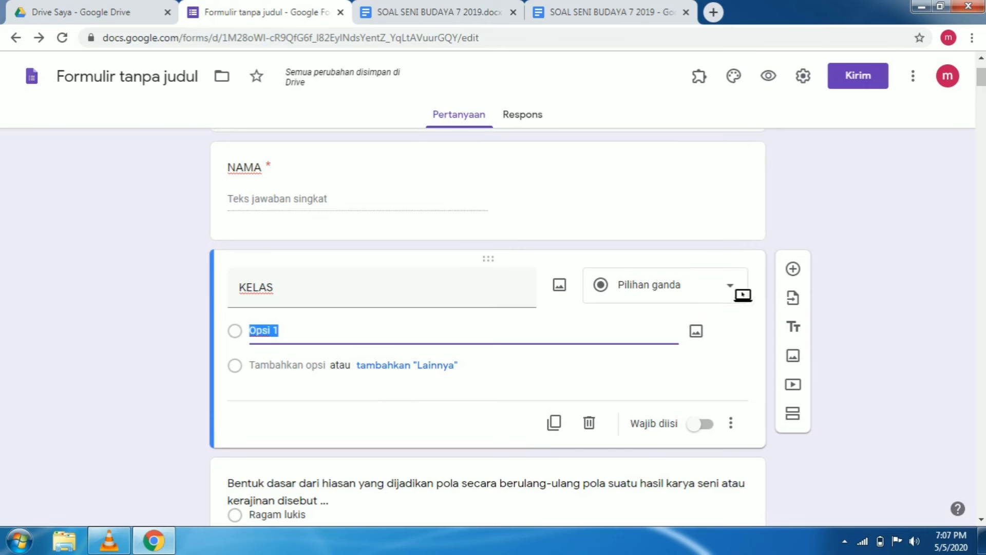
{"action": "left_click", "coordinate": [297, 305]}
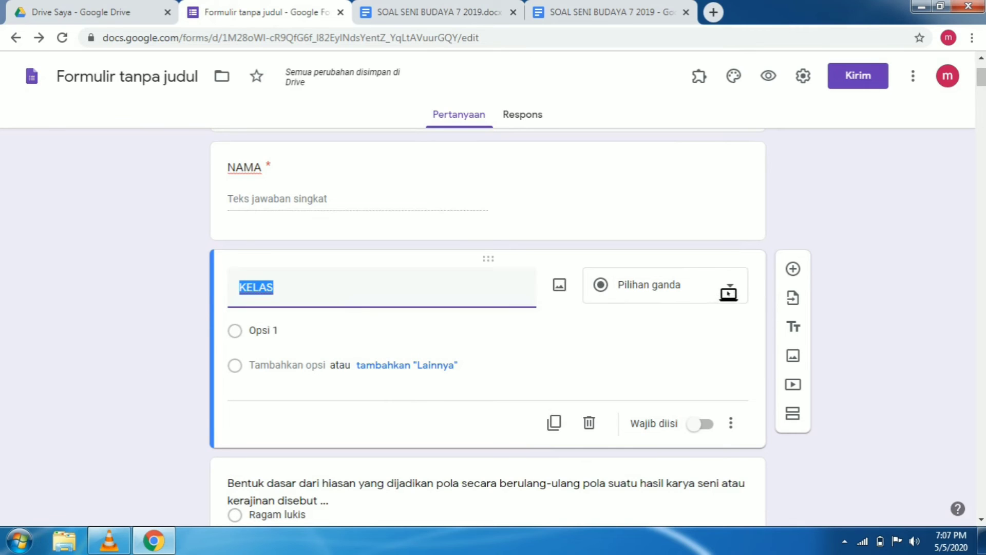
{"action": "left_click", "coordinate": [735, 291]}
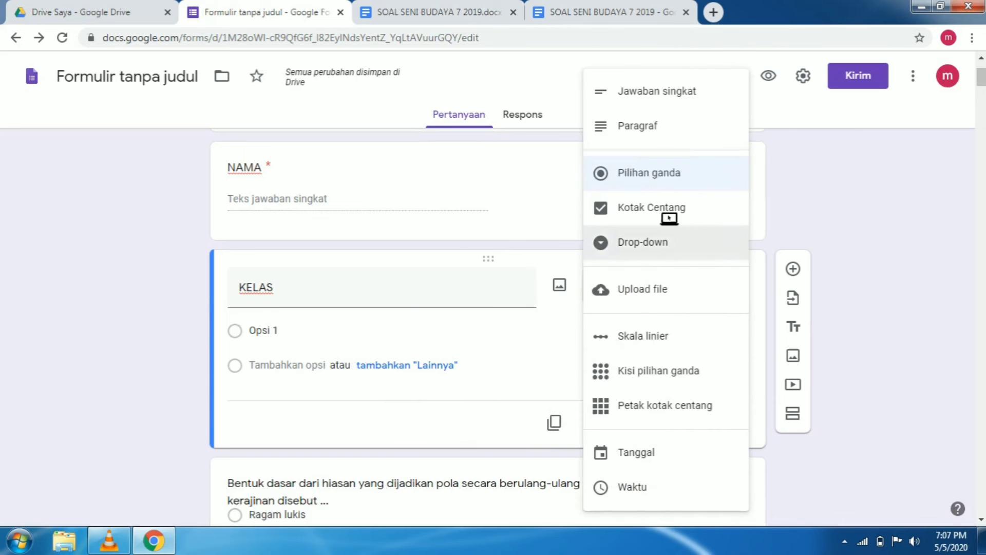
{"action": "left_click", "coordinate": [678, 97]}
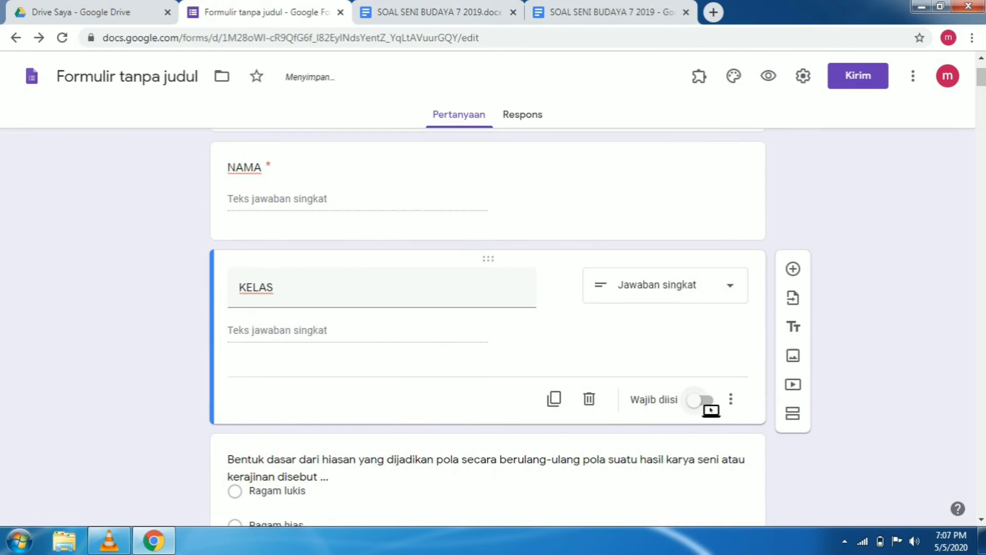
{"action": "left_click", "coordinate": [704, 401]}
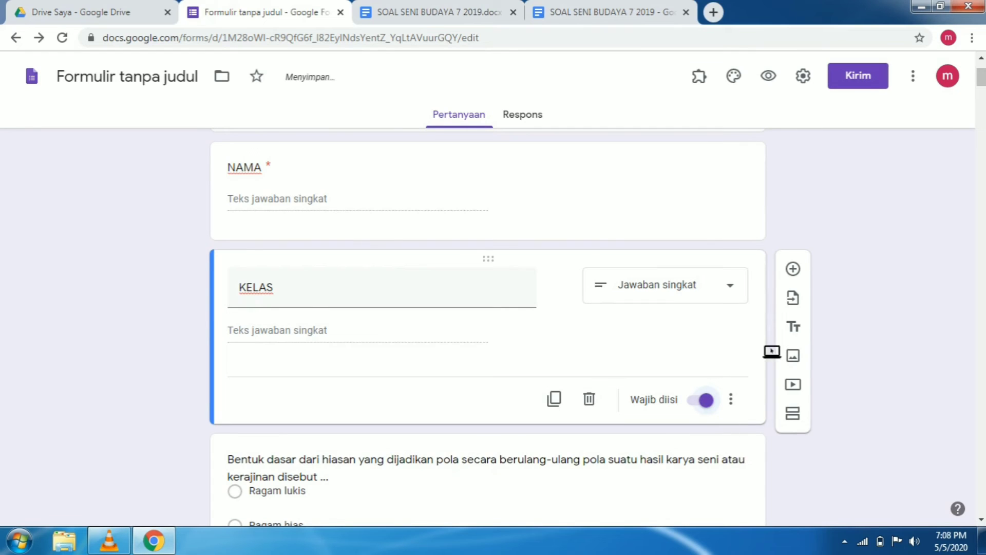
Add a question named "NOMOR ABSEN" below KELAS and make it required
{"action": "left_click", "coordinate": [793, 269]}
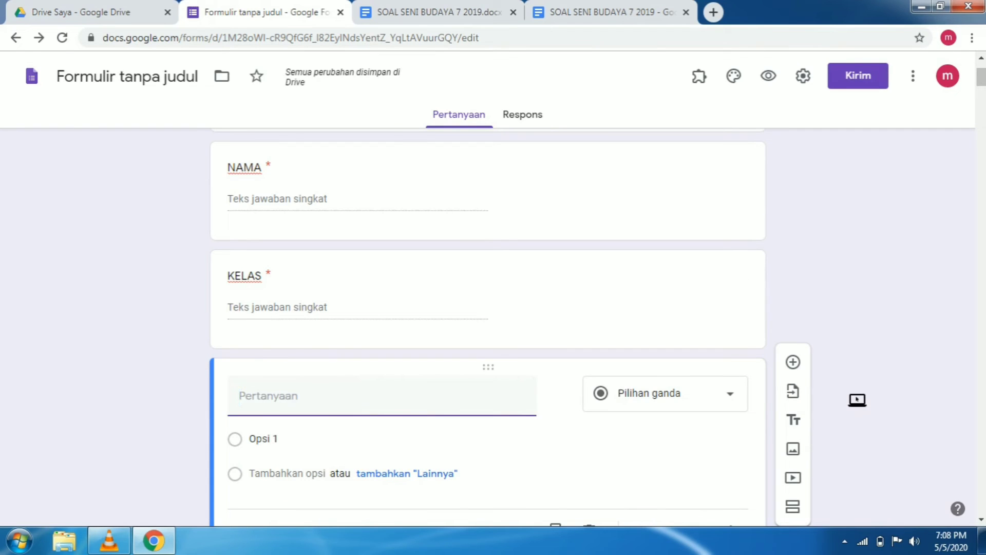
{"action": "type", "text": "NOMOR ABSEN"}
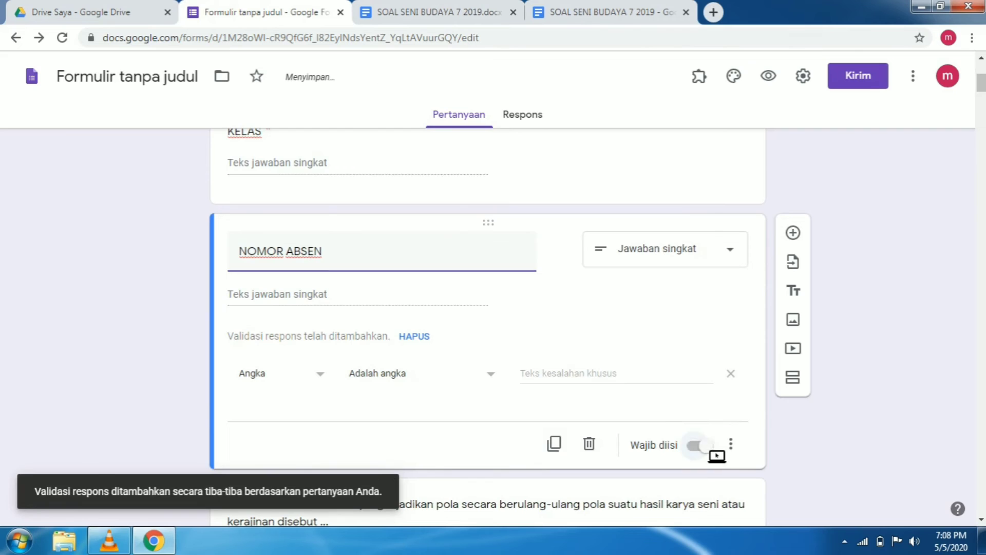
{"action": "left_click", "coordinate": [713, 452]}
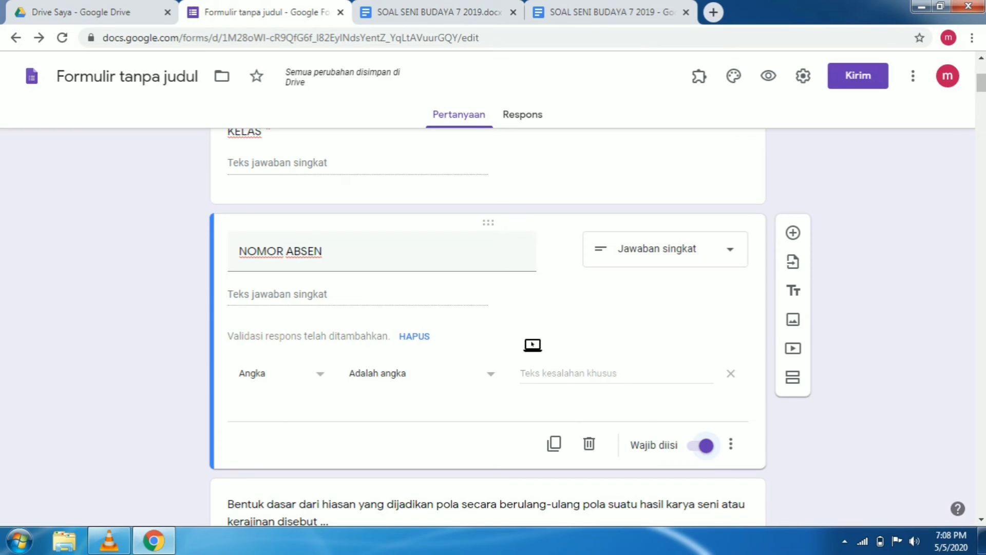
Make the form a quiz in its settings, with missed questions (Pertanyaan tak terjawab) and correct answers (Jawaban yang benar) hidden from respondents
{"action": "scroll", "coordinate": [534, 349], "scroll_direction": "up", "scroll_amount": 5}
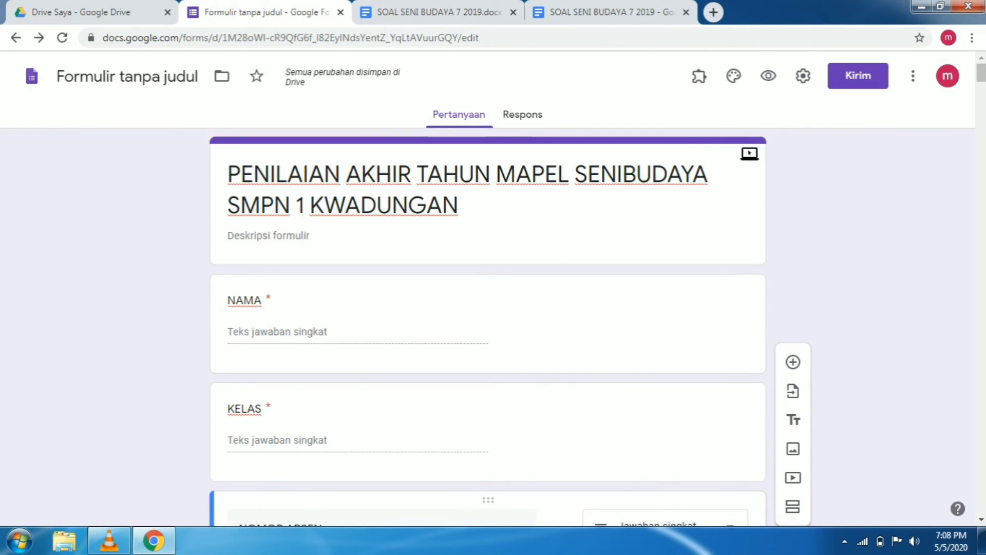
{"action": "left_click", "coordinate": [813, 87]}
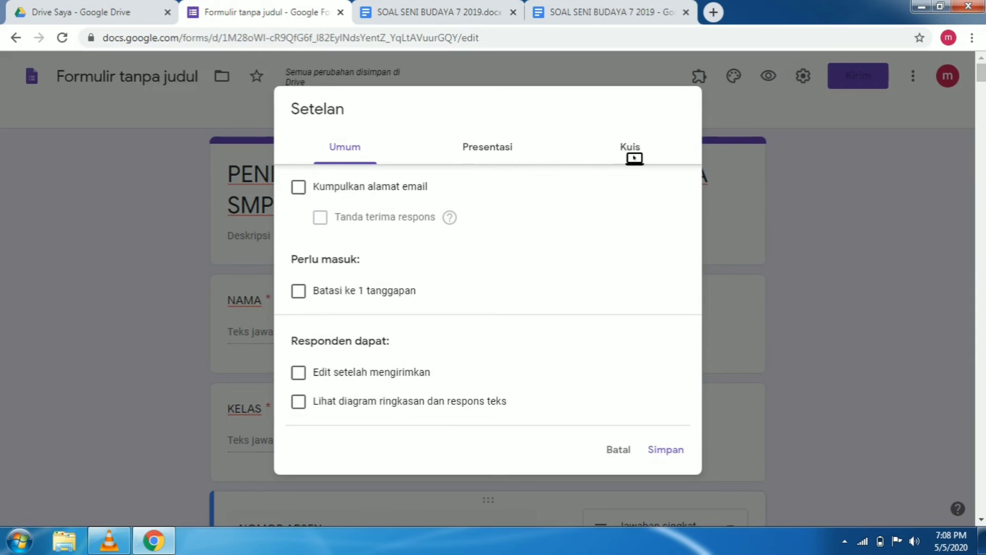
{"action": "left_click", "coordinate": [631, 149]}
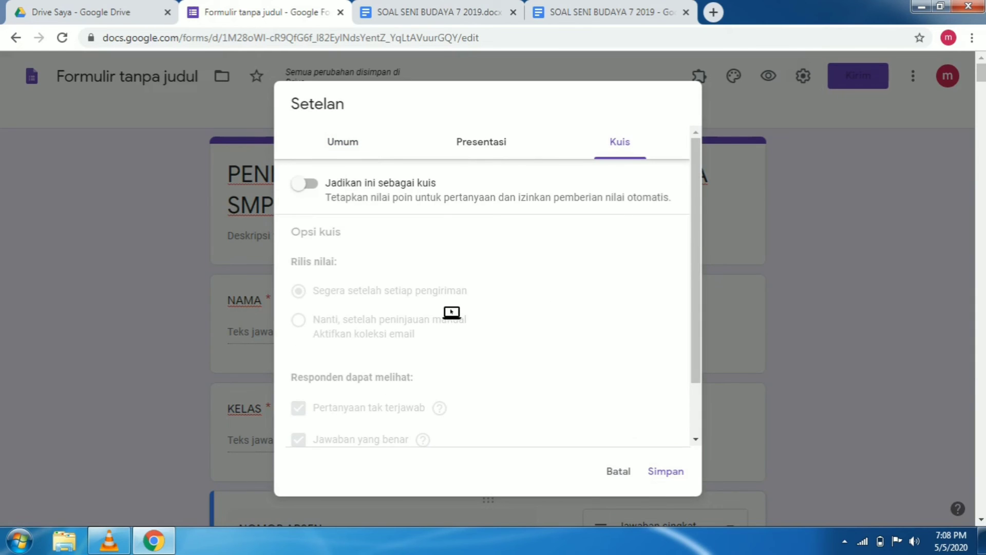
{"action": "left_click", "coordinate": [326, 195]}
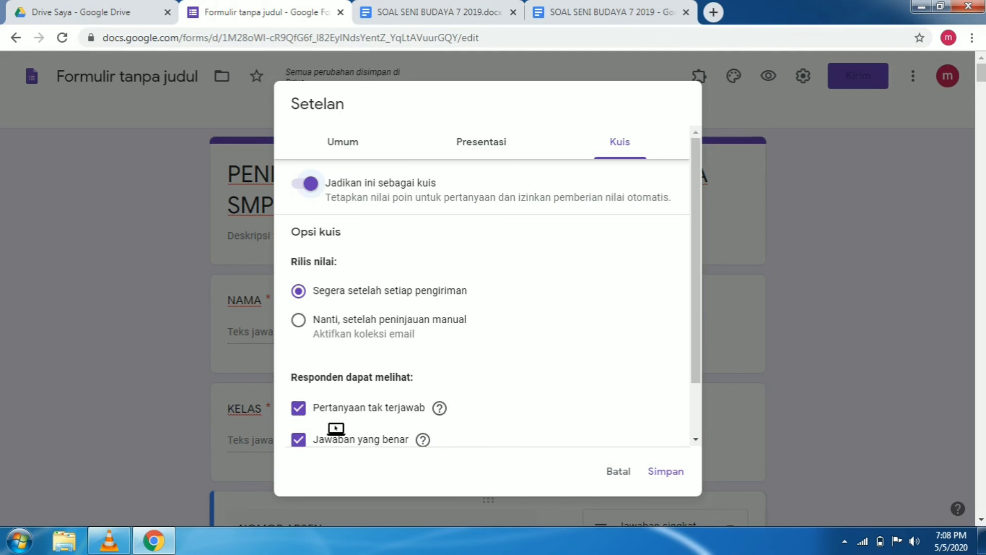
{"action": "left_click", "coordinate": [308, 414]}
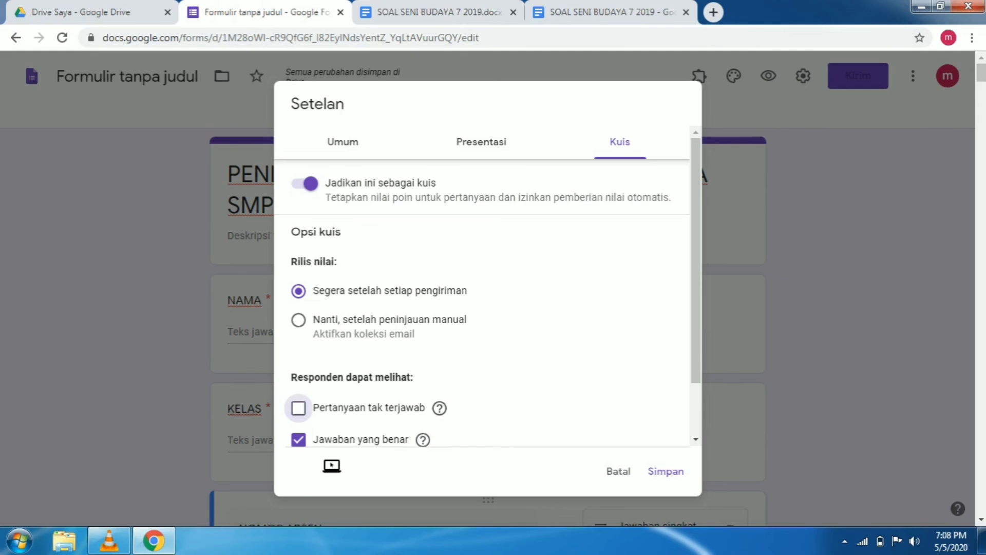
{"action": "left_click", "coordinate": [309, 446]}
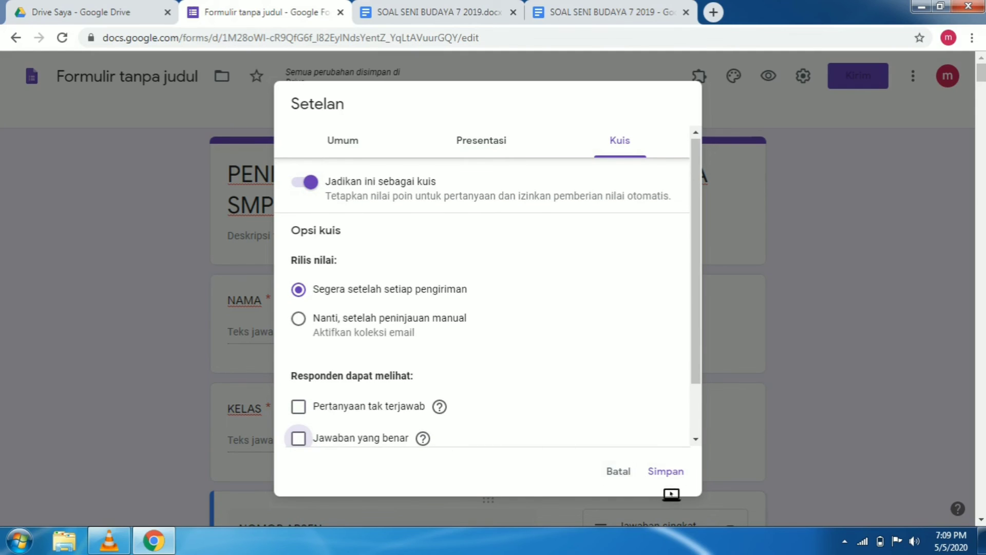
Limit the form to one response per respondent (Batasi ke 1 tanggapan) and save the settings
{"action": "left_click", "coordinate": [348, 139]}
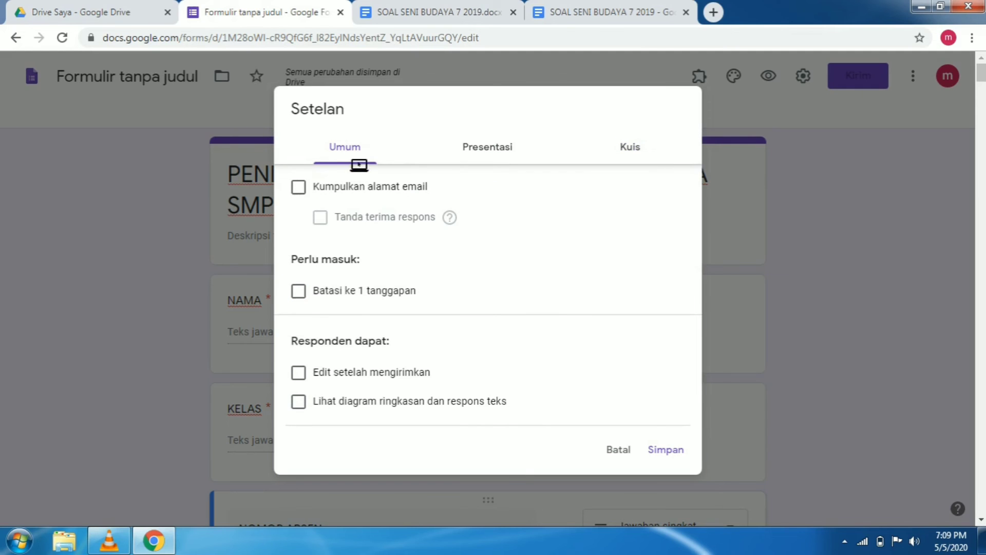
{"action": "left_click", "coordinate": [310, 301]}
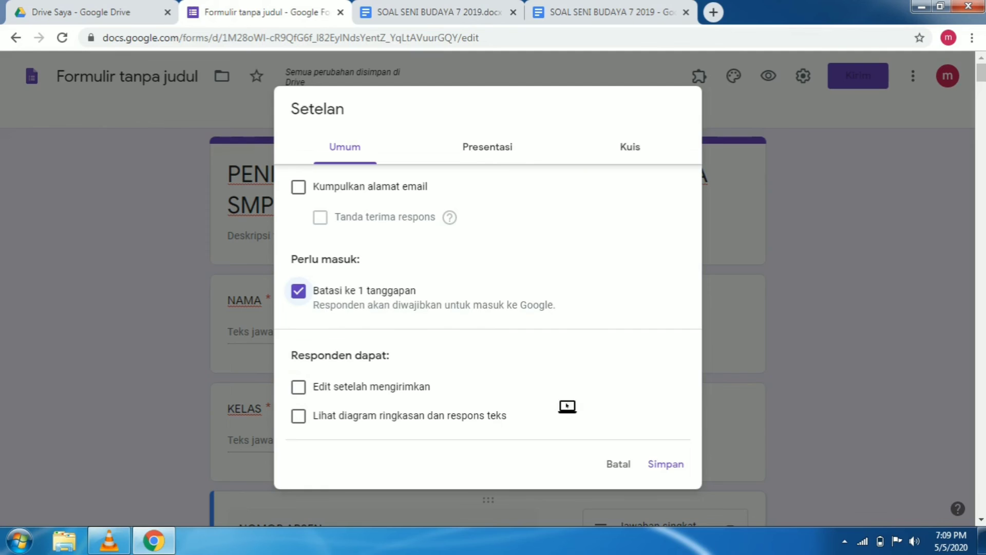
{"action": "left_click", "coordinate": [676, 470]}
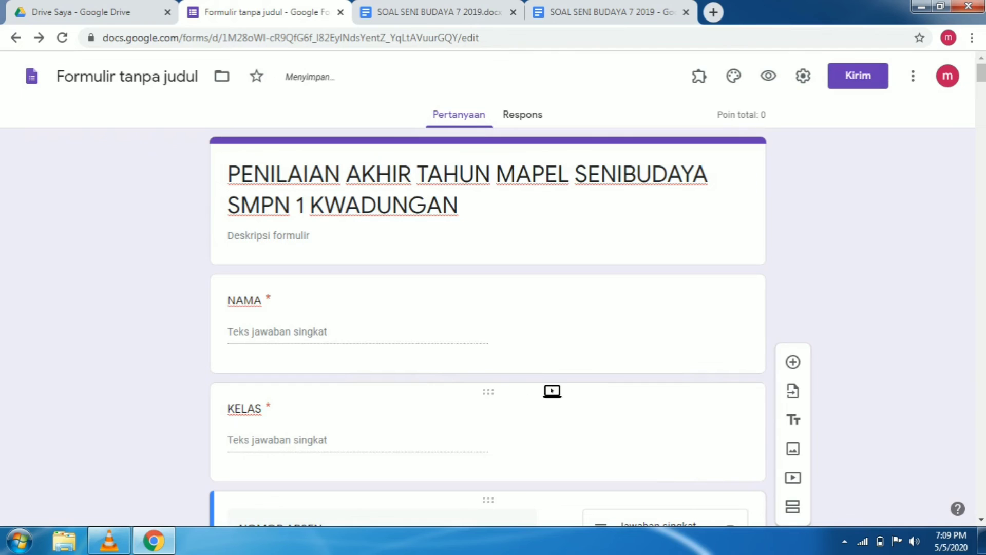
Insert a new section directly after the NOMOR ABSEN question, before the first multiple-choice question
{"action": "scroll", "coordinate": [512, 352], "scroll_direction": "down", "scroll_amount": 8}
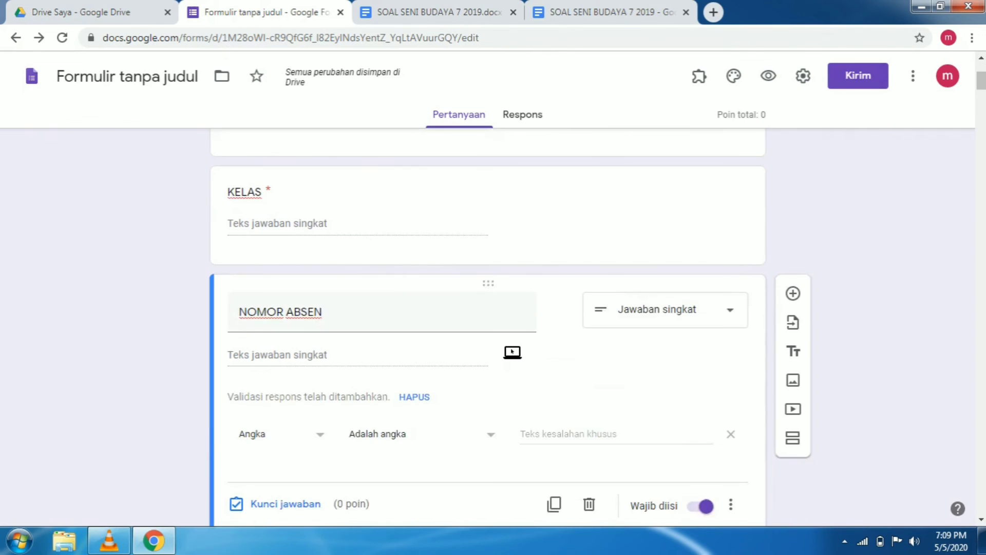
{"action": "scroll", "coordinate": [512, 352], "scroll_direction": "down", "scroll_amount": 3}
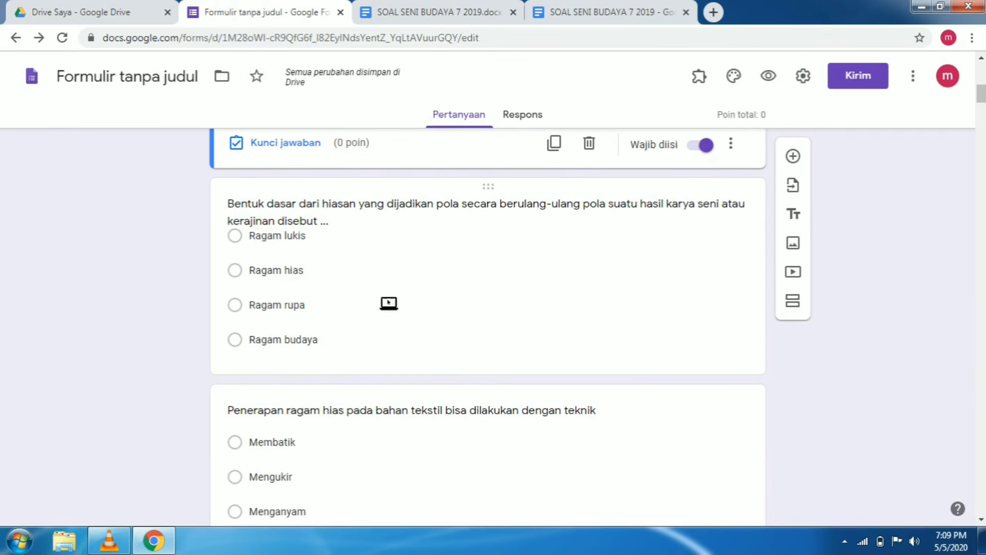
{"action": "scroll", "coordinate": [587, 297], "scroll_direction": "up", "scroll_amount": 1}
{"action": "scroll", "coordinate": [587, 298], "scroll_direction": "up", "scroll_amount": 2}
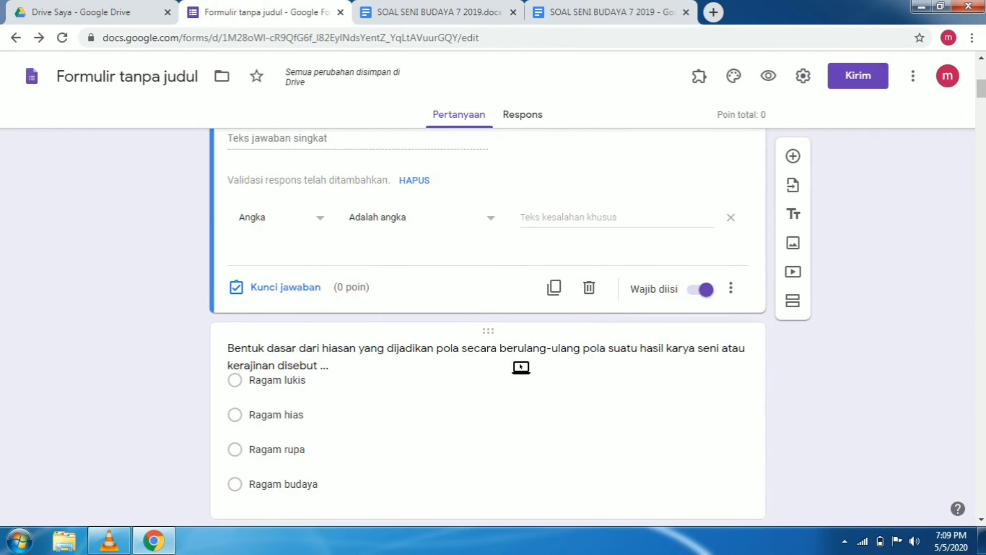
{"action": "scroll", "coordinate": [525, 366], "scroll_direction": "up", "scroll_amount": 2}
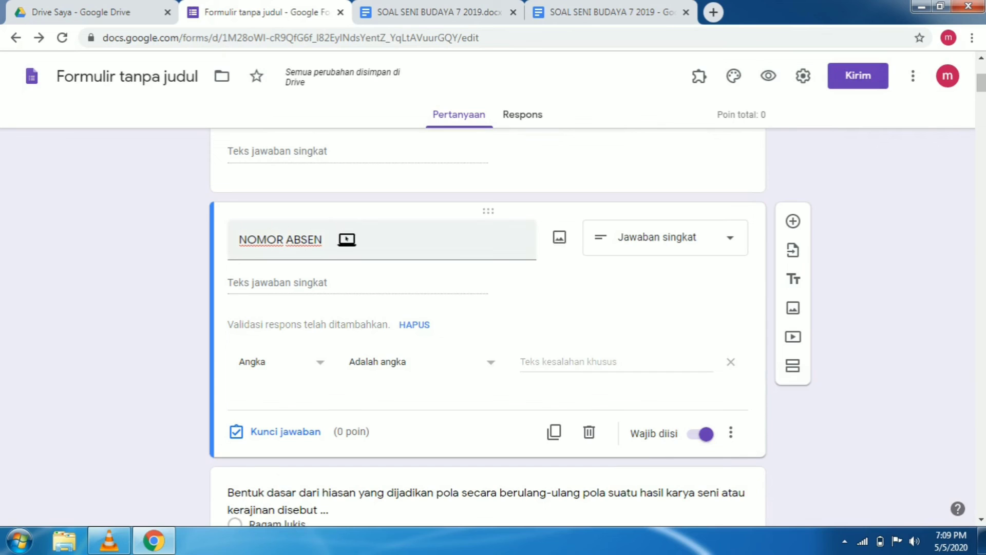
{"action": "triple_click", "coordinate": [347, 248]}
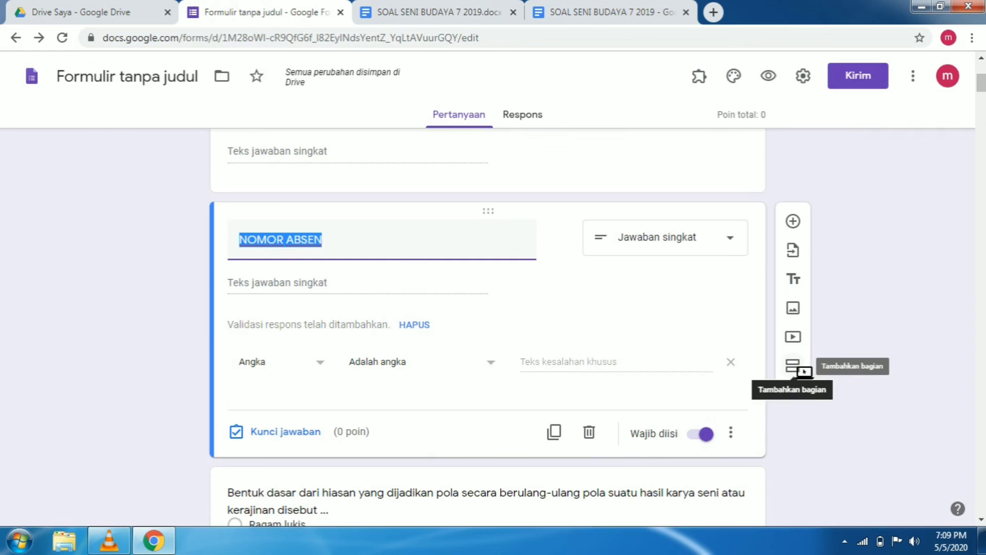
{"action": "left_click", "coordinate": [807, 405]}
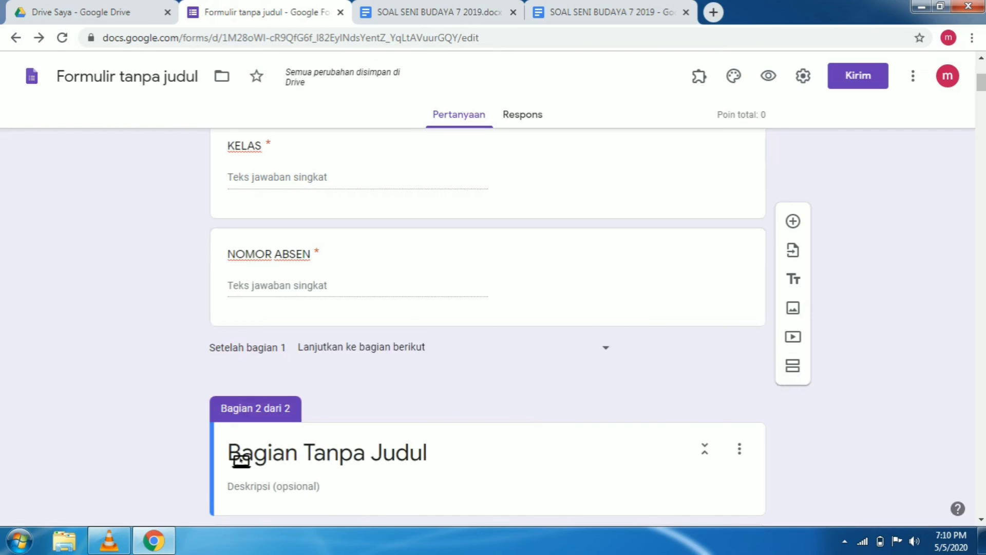
Replace the new section's title with "50 SOAL PILIHAN GANDA"
{"action": "left_click", "coordinate": [242, 461]}
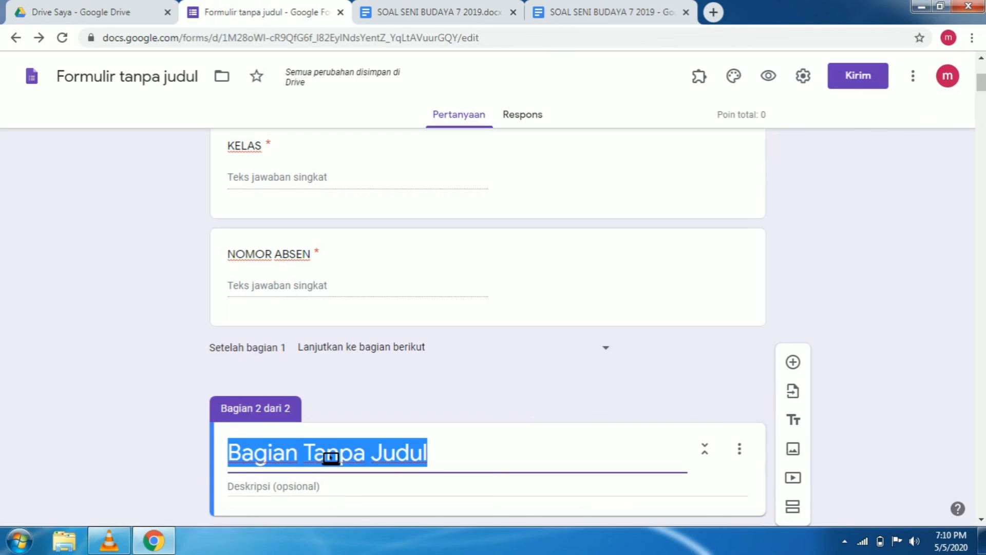
{"action": "type", "text": "SO"}
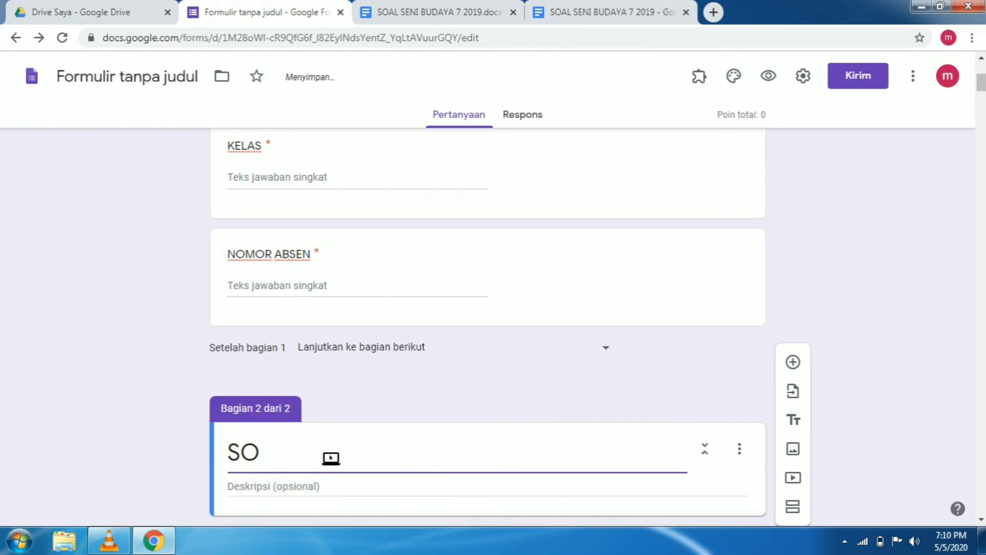
{"action": "key", "text": "BackSpace"}
{"action": "key", "text": "BackSpace"}
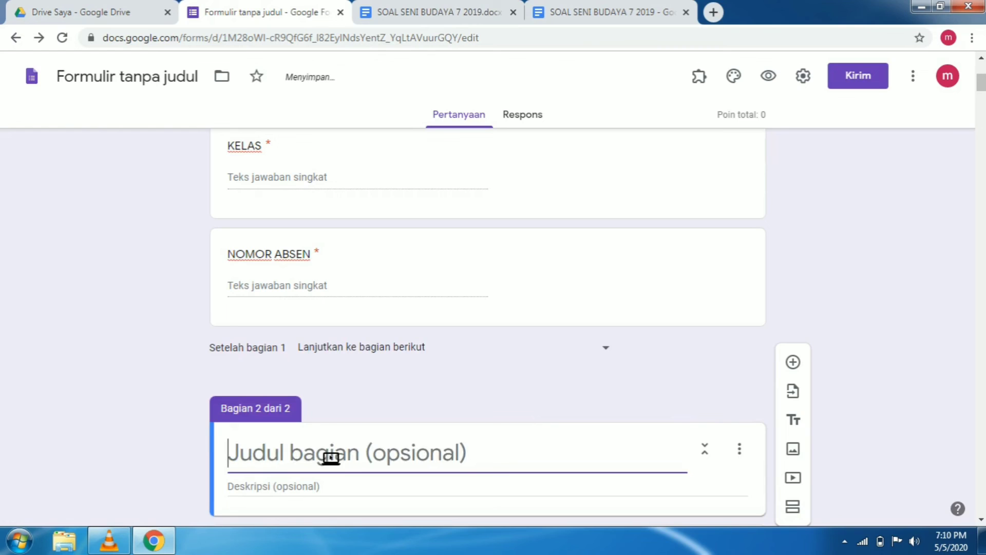
{"action": "type", "text": "50 SO"}
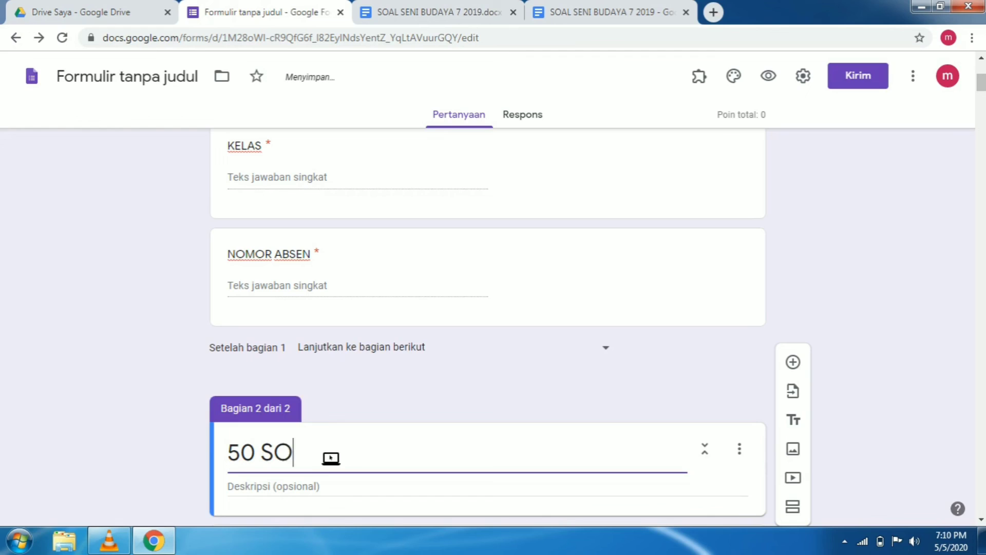
{"action": "type", "text": "AL PILI"}
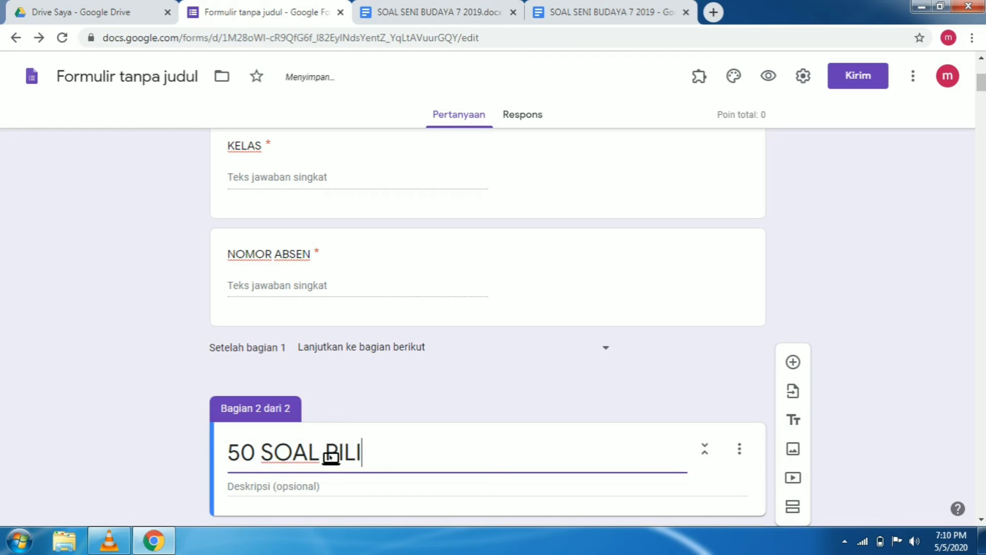
{"action": "type", "text": "BILIHAN GAN"}
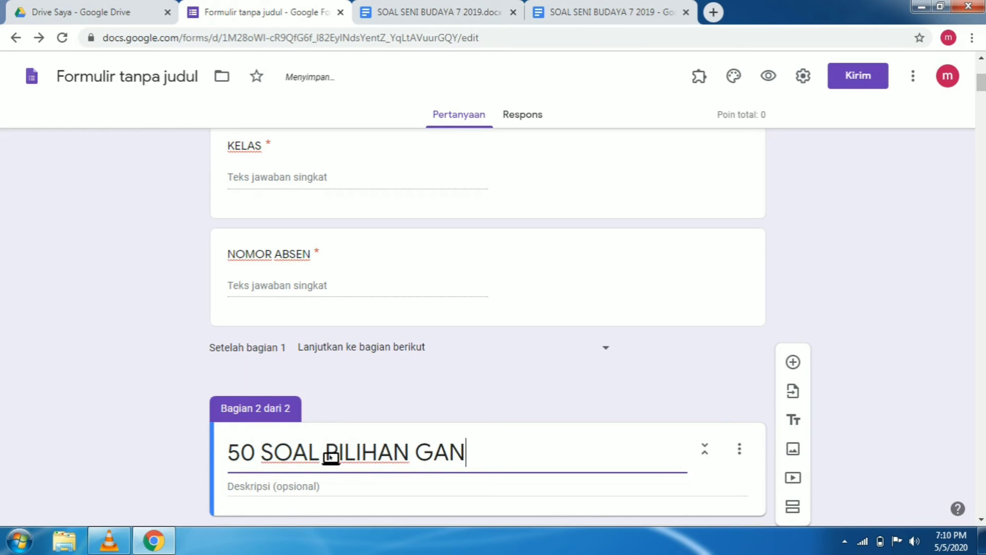
{"action": "type", "text": "DA"}
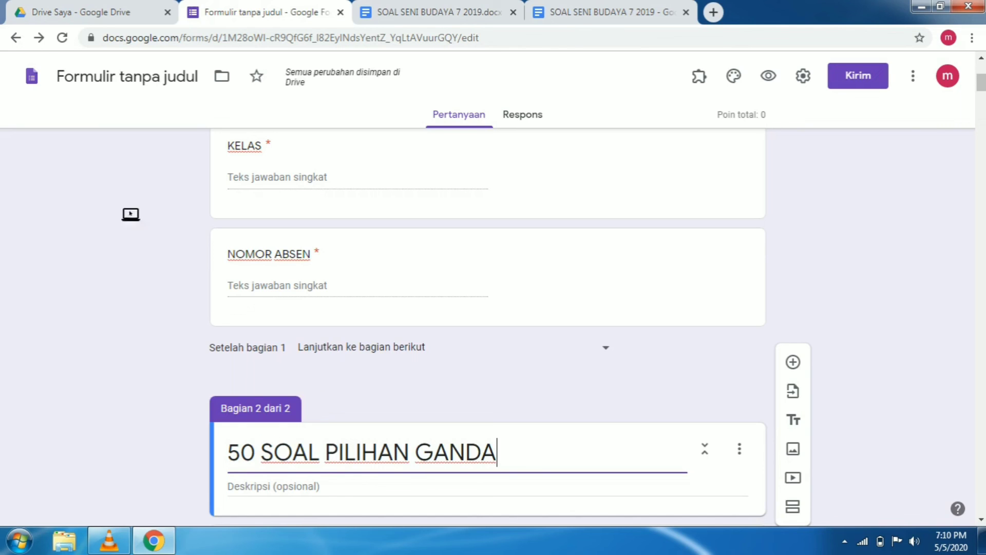
Open the first multiple-choice question of the new section for editing and view its answer options
{"action": "scroll", "coordinate": [880, 334], "scroll_direction": "down", "scroll_amount": 5}
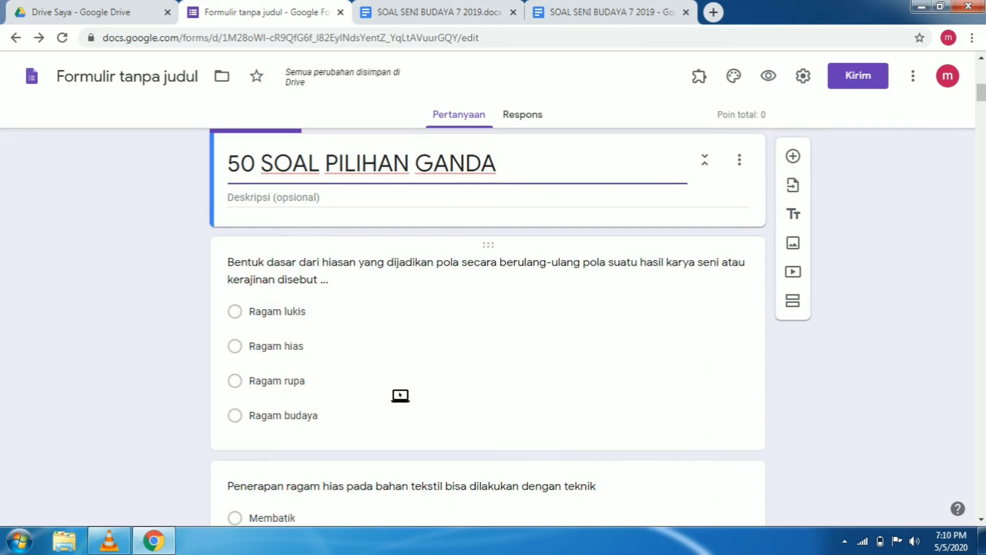
{"action": "left_click", "coordinate": [410, 410]}
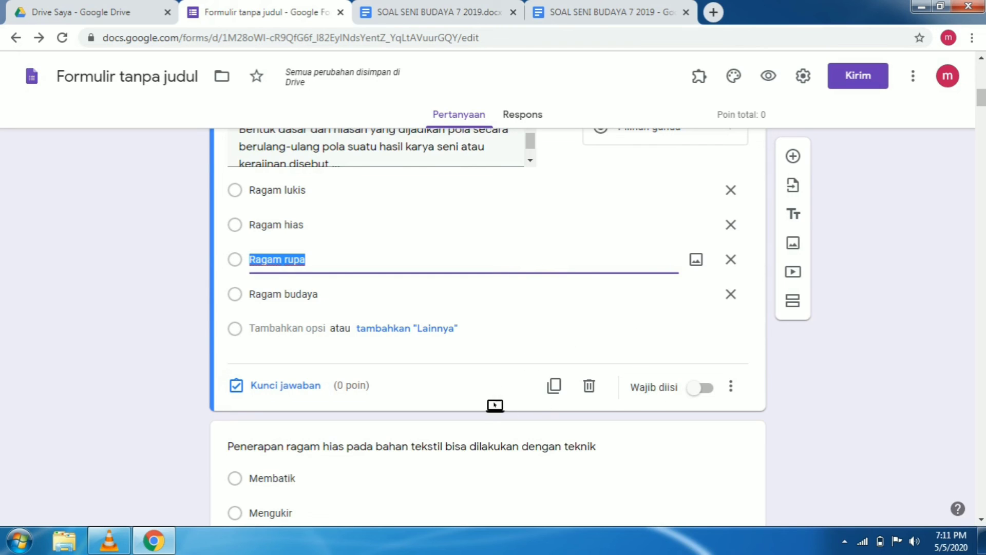
{"action": "scroll", "coordinate": [526, 471], "scroll_direction": "down", "scroll_amount": 2}
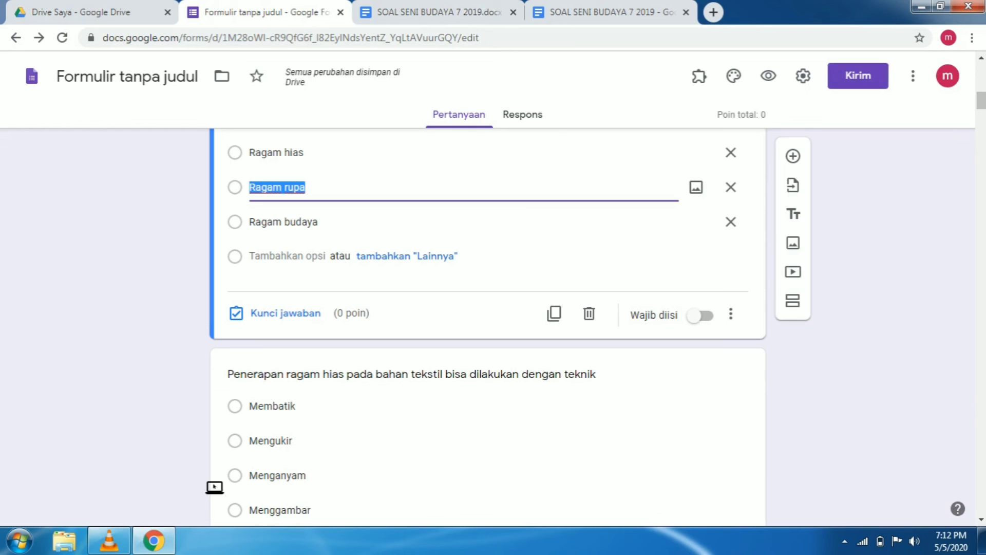
{"action": "left_click", "coordinate": [164, 544]}
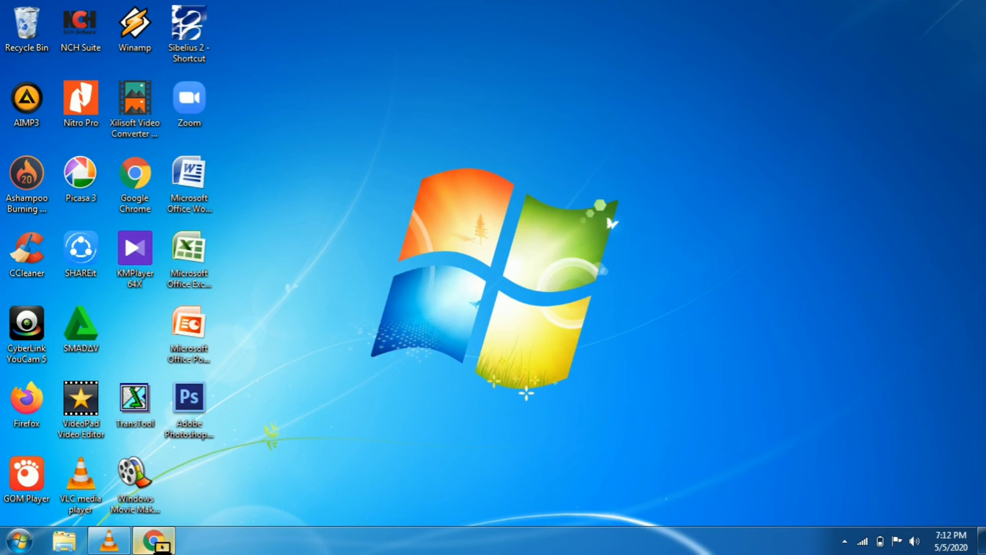
{"action": "left_click", "coordinate": [112, 544]}
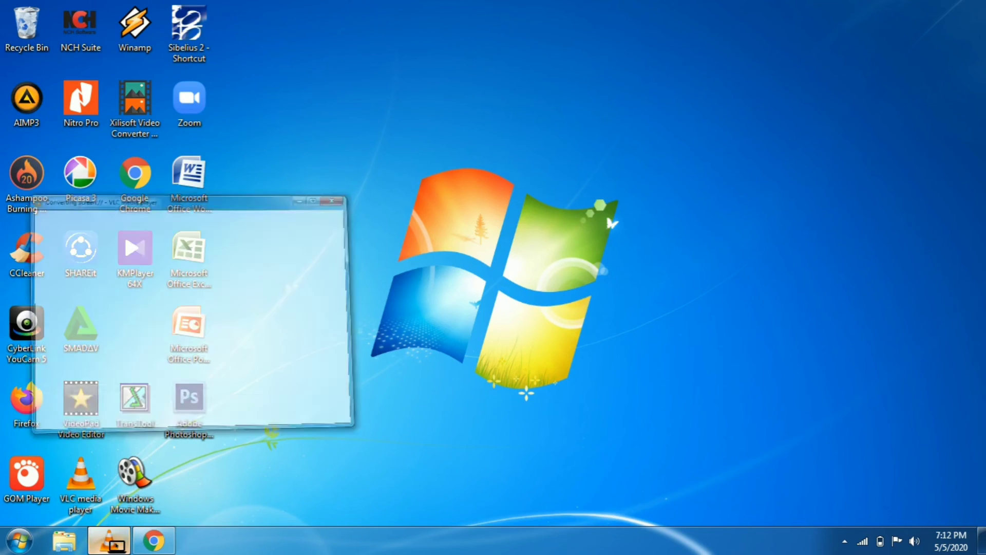